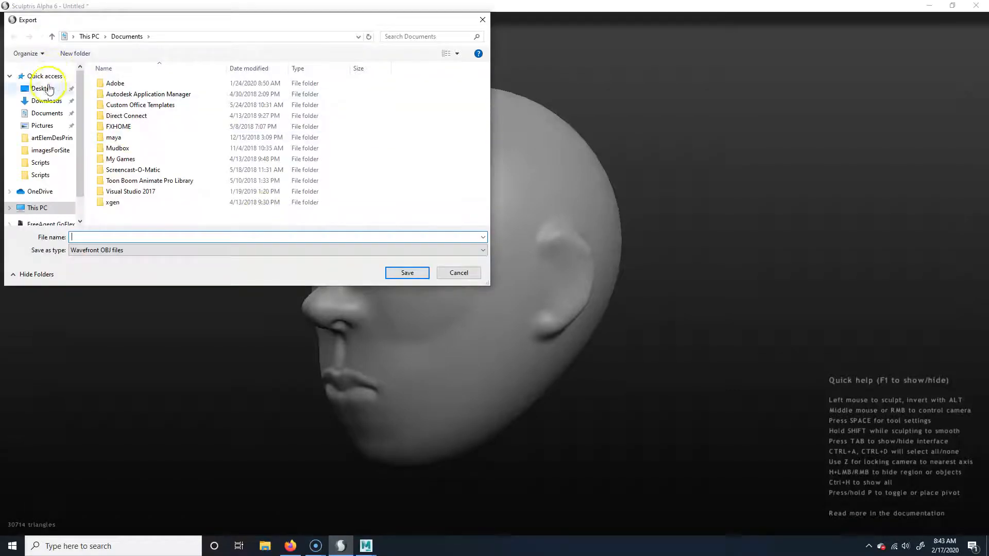
Export the head sculpt to the Desktop as a Wavefront OBJ file named headtSculptToMaya
{"action": "left_click", "coordinate": [47, 89]}
{"action": "left_click", "coordinate": [107, 237]}
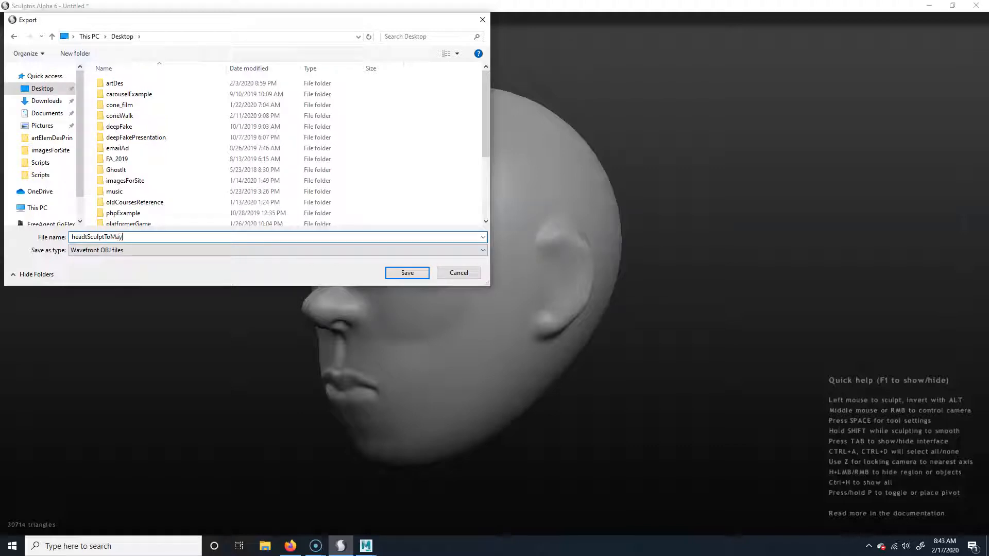
{"action": "type", "text": "headtSculptToMaya"}
{"action": "key", "text": "Return"}
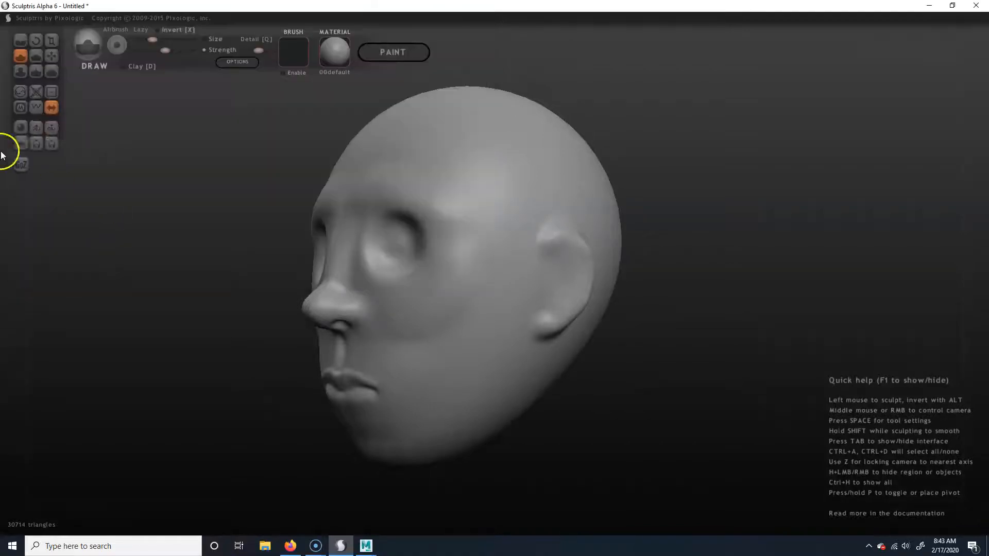
Switch to Autodesk Maya 2018 and check the objExport.mll load settings in the Plug-in Manager
{"action": "left_click", "coordinate": [375, 547]}
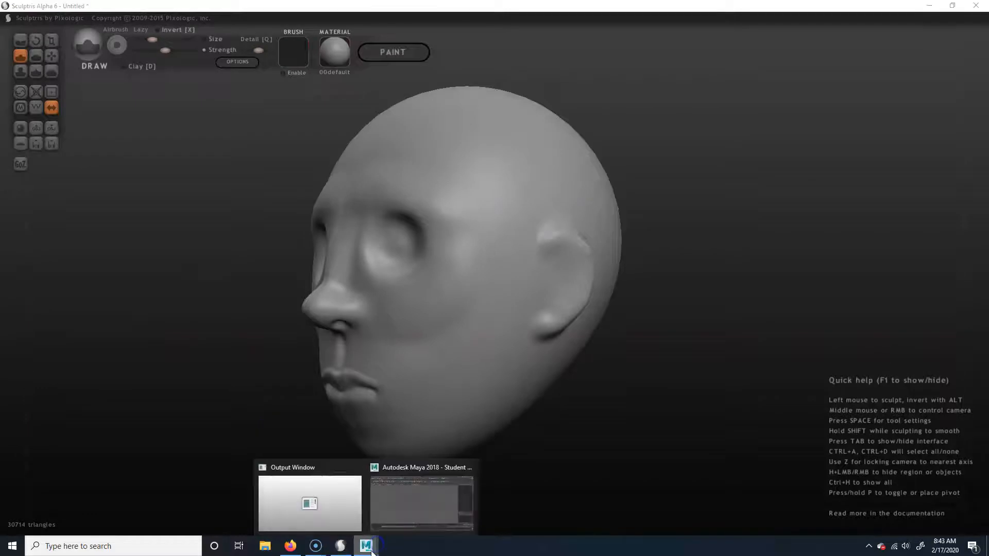
{"action": "left_click", "coordinate": [415, 503]}
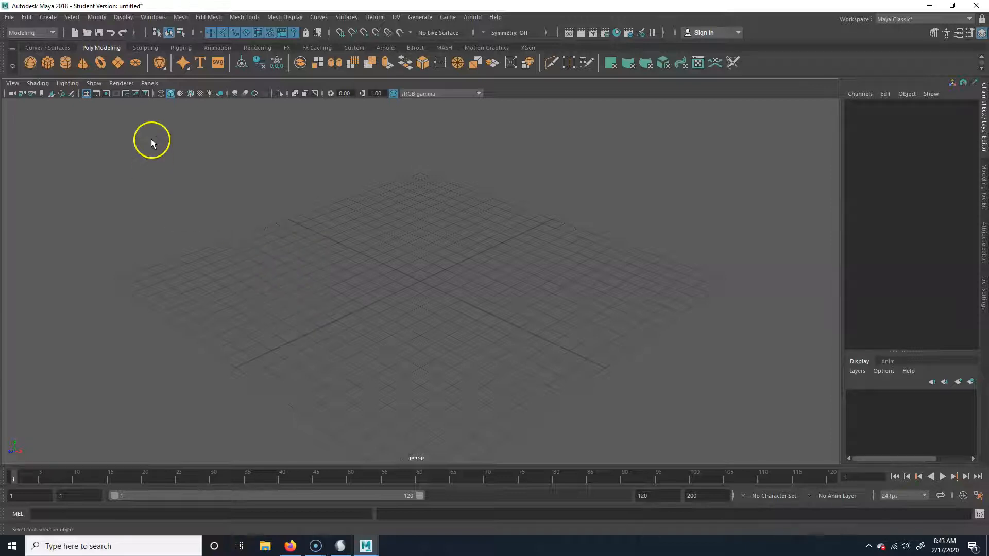
{"action": "left_click", "coordinate": [153, 17]}
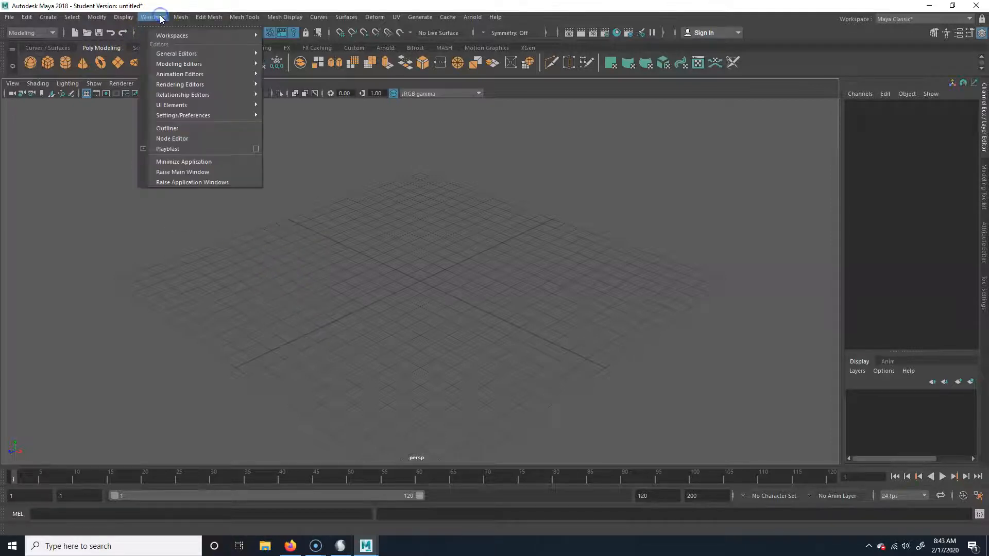
{"action": "mouse_move", "coordinate": [199, 115]}
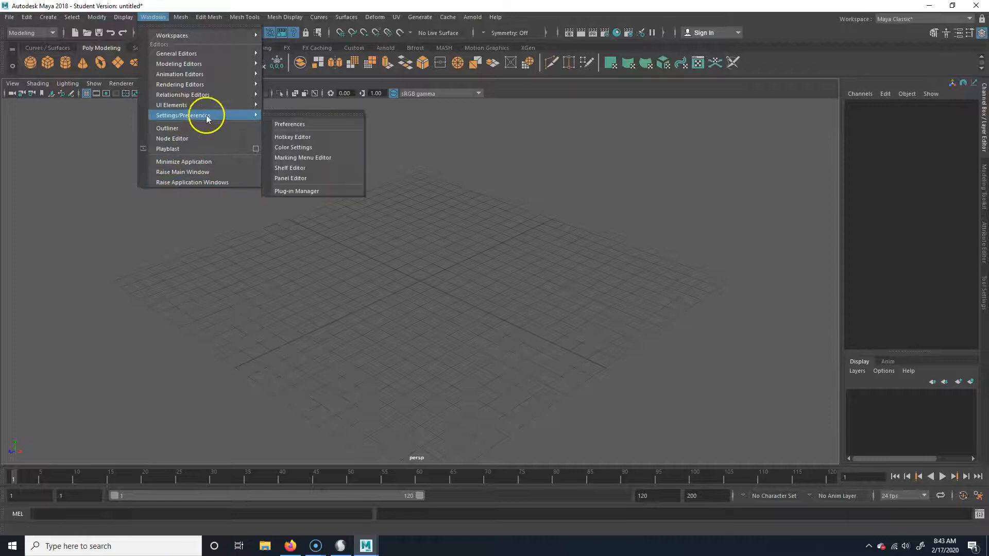
{"action": "left_click", "coordinate": [331, 191]}
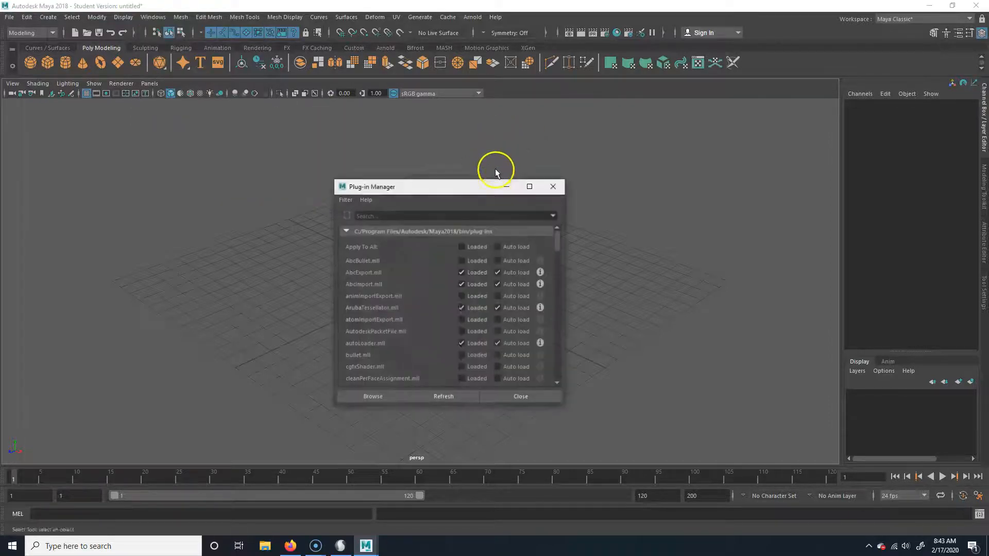
{"action": "scroll", "coordinate": [400, 323], "scroll_direction": "down", "scroll_amount": 5}
{"action": "scroll", "coordinate": [399, 321], "scroll_direction": "down", "scroll_amount": 6}
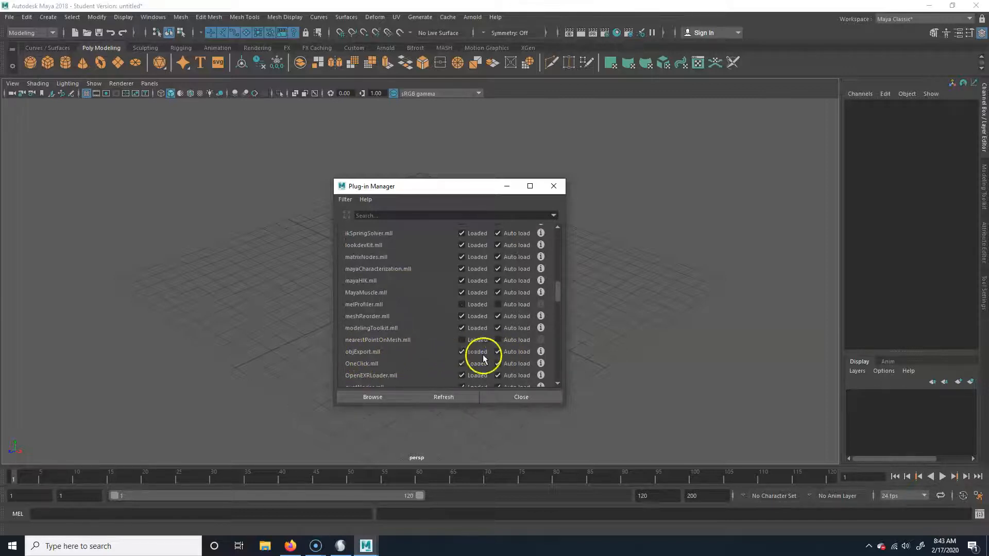
{"action": "left_click", "coordinate": [514, 395]}
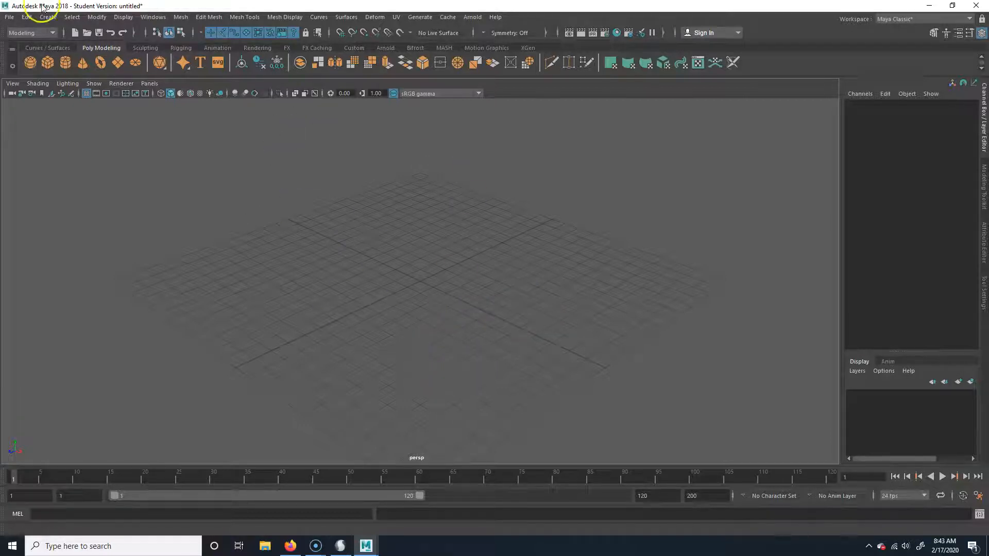
Import headtSculptToMaya.obj from the Desktop into the scene
{"action": "left_click", "coordinate": [10, 18]}
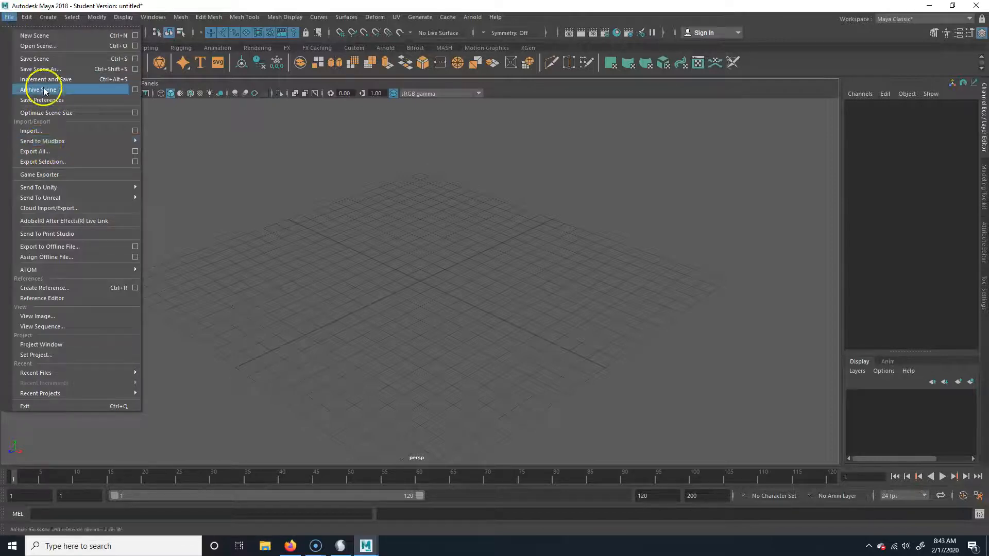
{"action": "left_click", "coordinate": [49, 132]}
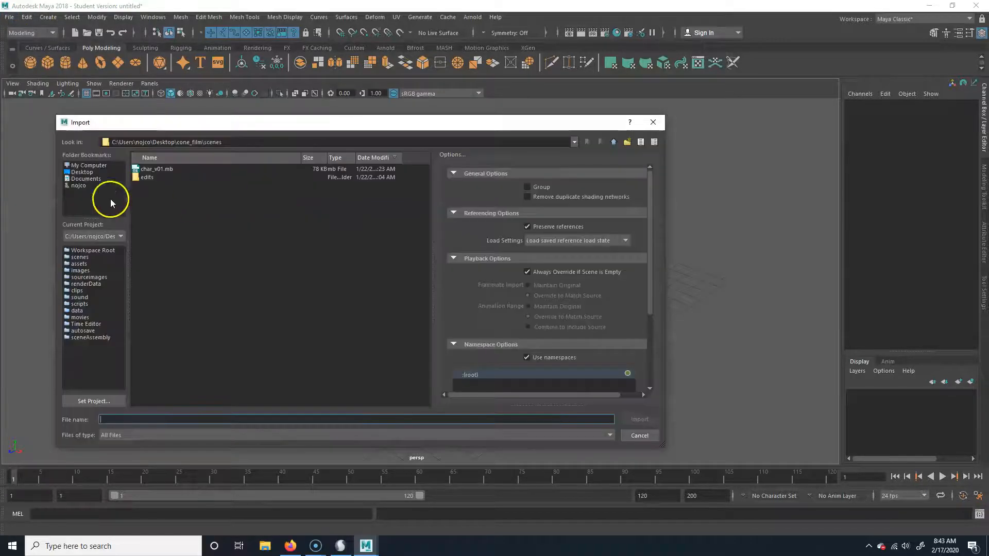
{"action": "left_click", "coordinate": [81, 173]}
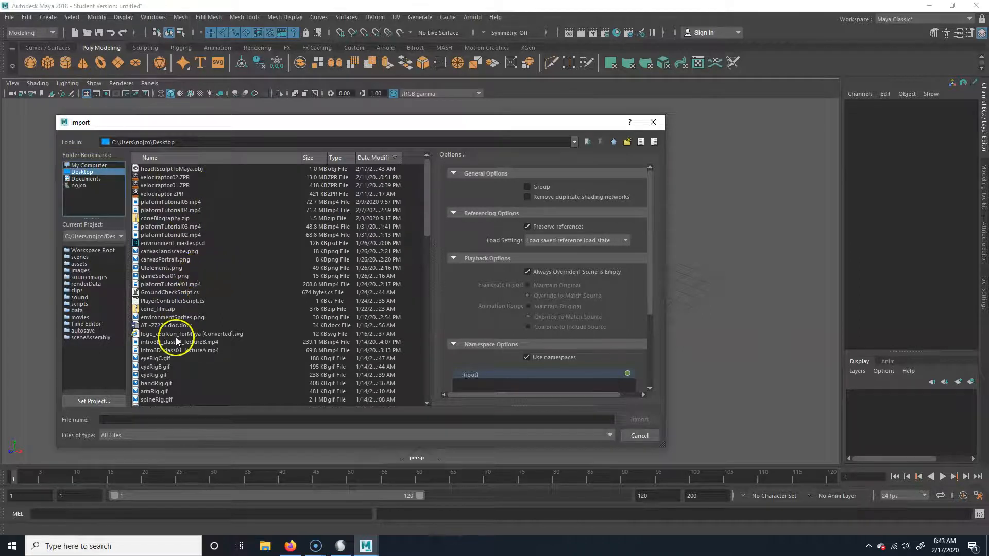
{"action": "scroll", "coordinate": [175, 335], "scroll_direction": "down", "scroll_amount": 5}
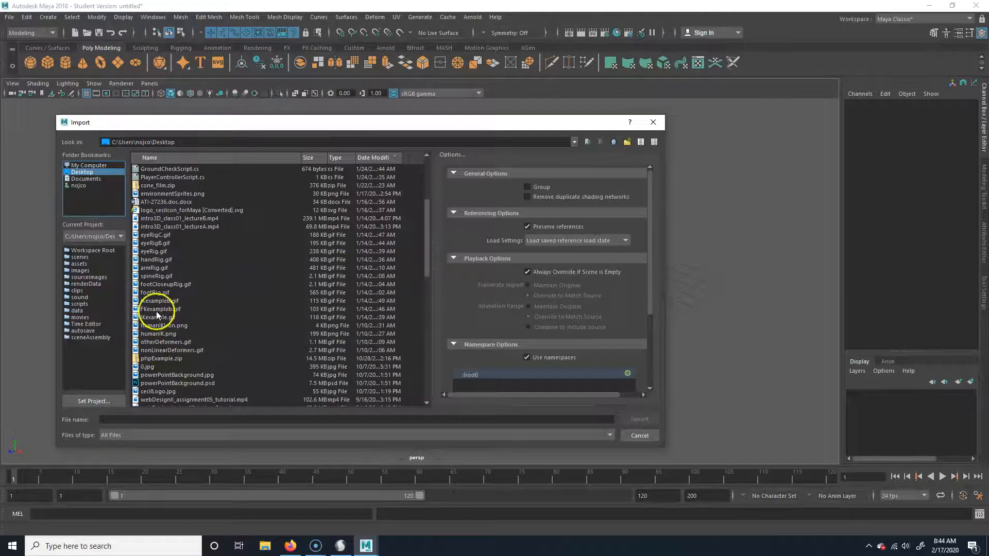
{"action": "scroll", "coordinate": [161, 314], "scroll_direction": "down", "scroll_amount": 3}
{"action": "scroll", "coordinate": [160, 307], "scroll_direction": "down", "scroll_amount": 8}
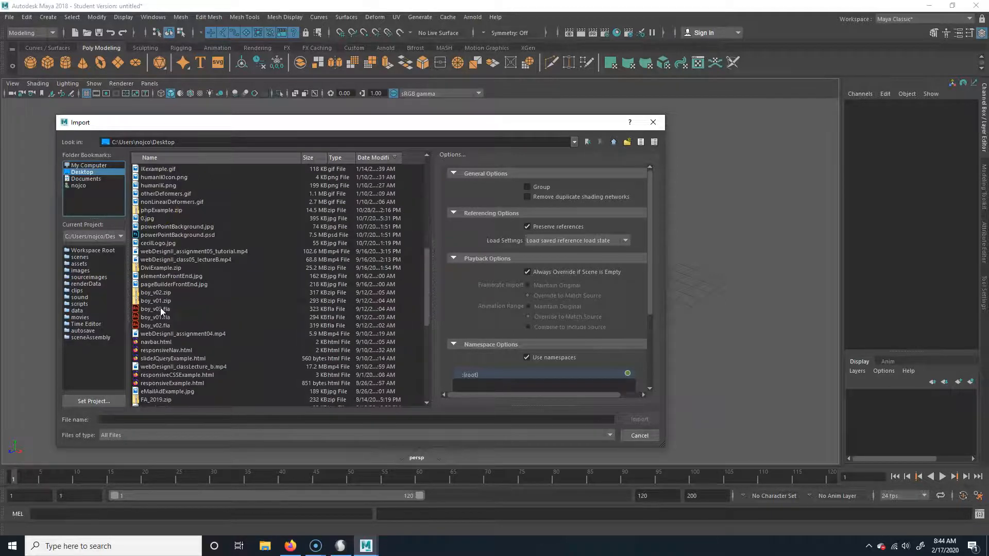
{"action": "scroll", "coordinate": [161, 314], "scroll_direction": "down", "scroll_amount": 1}
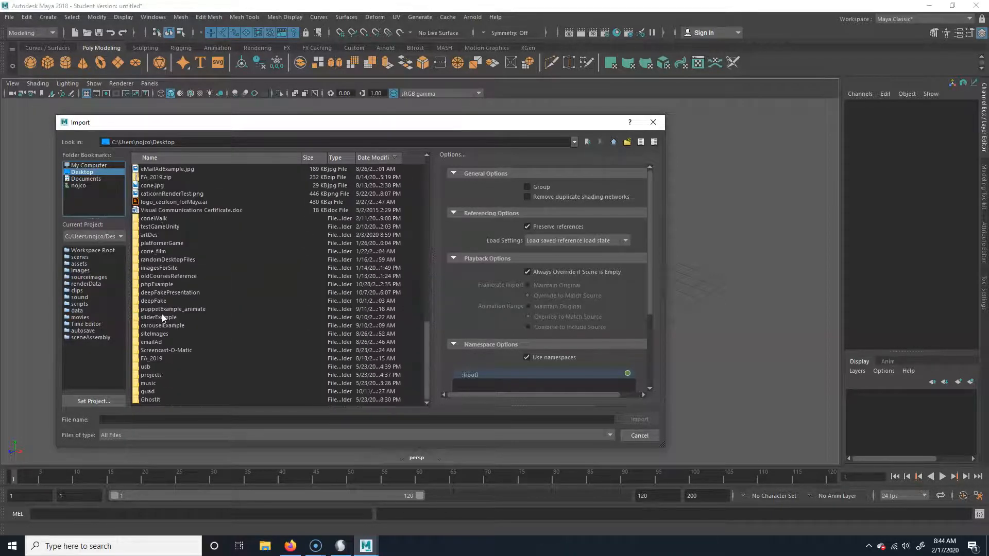
{"action": "left_click", "coordinate": [167, 289]}
{"action": "scroll", "coordinate": [167, 290], "scroll_direction": "up", "scroll_amount": 4}
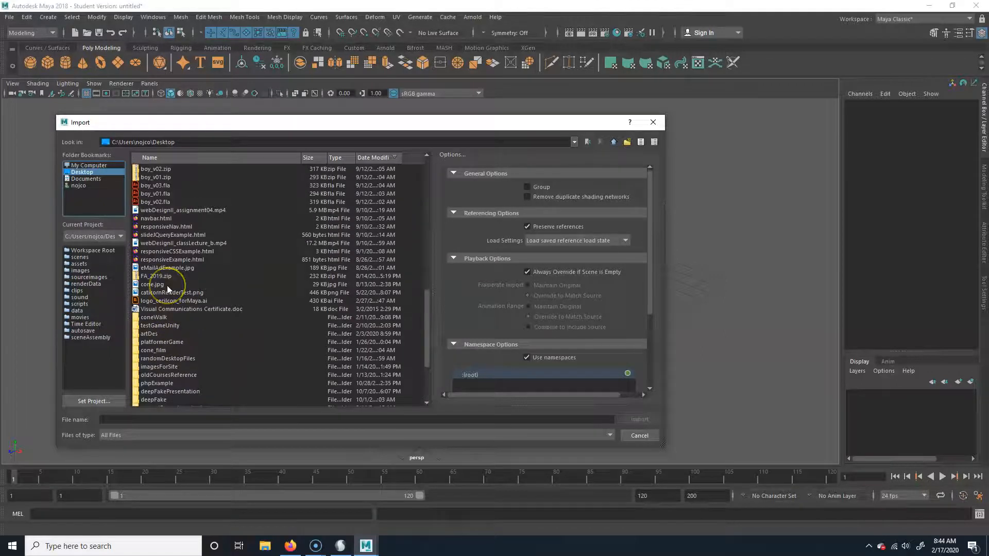
{"action": "scroll", "coordinate": [218, 289], "scroll_direction": "up", "scroll_amount": 5}
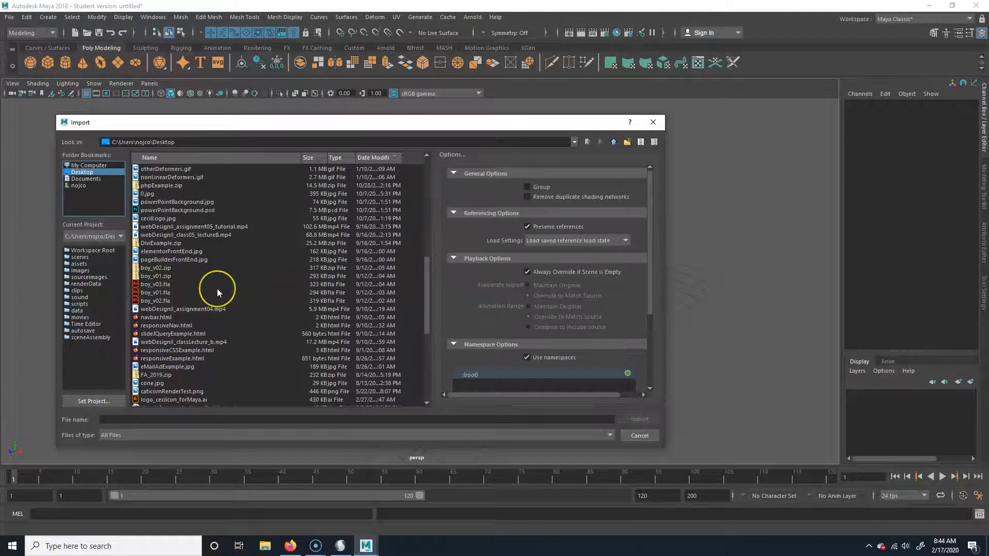
{"action": "scroll", "coordinate": [216, 293], "scroll_direction": "up", "scroll_amount": 1}
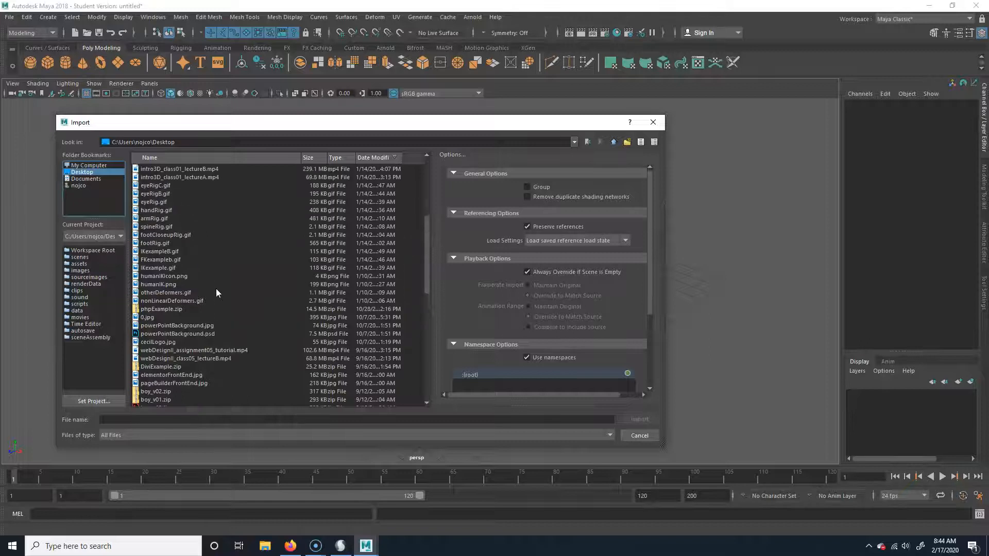
{"action": "scroll", "coordinate": [215, 293], "scroll_direction": "up", "scroll_amount": 4}
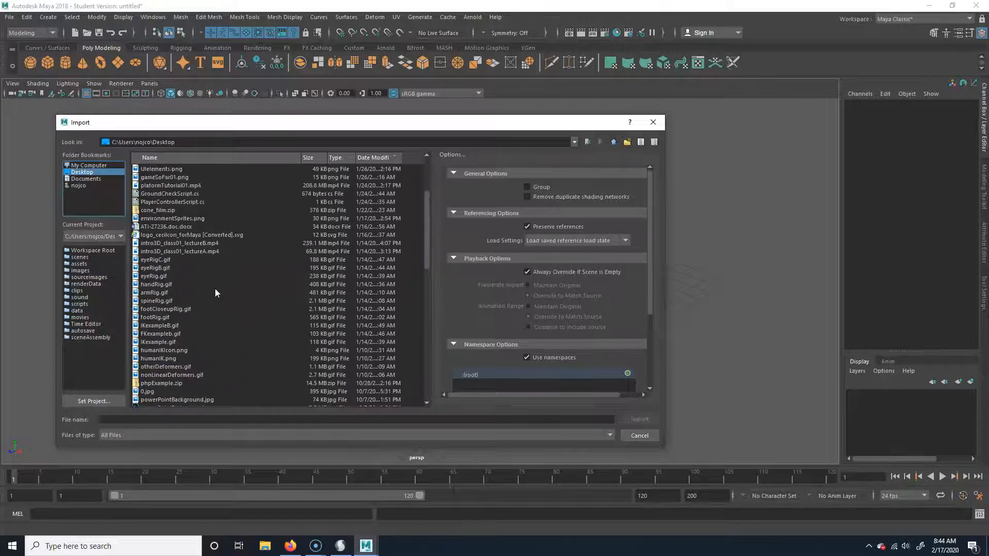
{"action": "scroll", "coordinate": [215, 293], "scroll_direction": "up", "scroll_amount": 3}
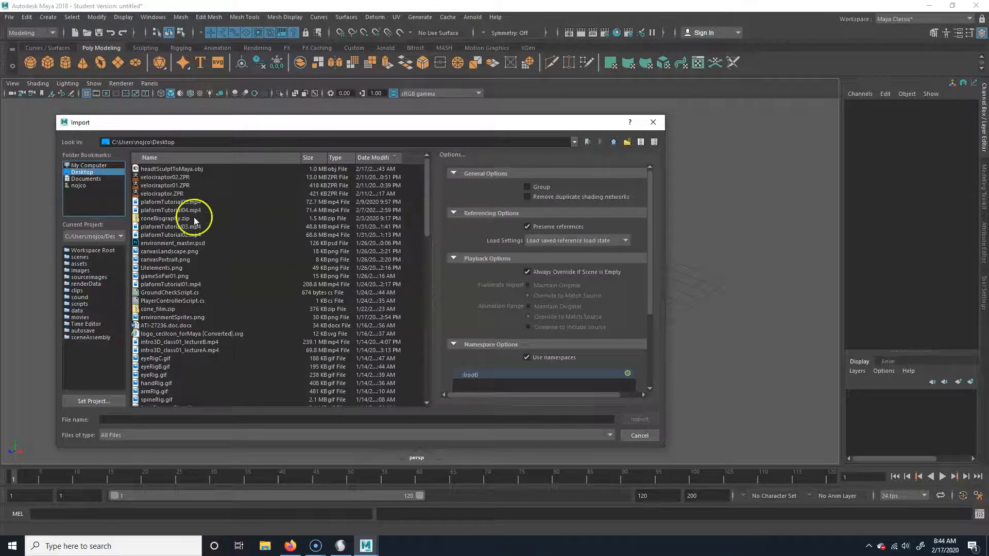
{"action": "left_click", "coordinate": [184, 169]}
{"action": "left_click", "coordinate": [648, 419]}
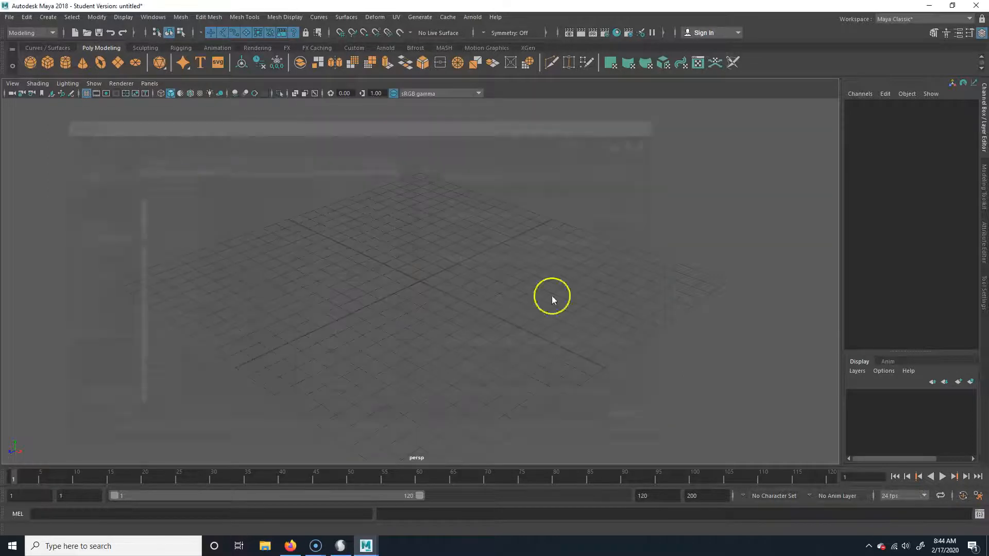
Hide the viewport grid so the imported head stands alone in the perspective view
{"action": "right_click_drag", "start_coordinate": [404, 258], "coordinate": [677, 283], "text": "alt"}
{"action": "left_click_drag", "start_coordinate": [339, 328], "coordinate": [331, 300], "text": "alt"}
{"action": "right_click_drag", "start_coordinate": [331, 300], "coordinate": [525, 302], "text": "alt"}
{"action": "middle_click_drag", "start_coordinate": [525, 302], "coordinate": [447, 253], "text": "alt"}
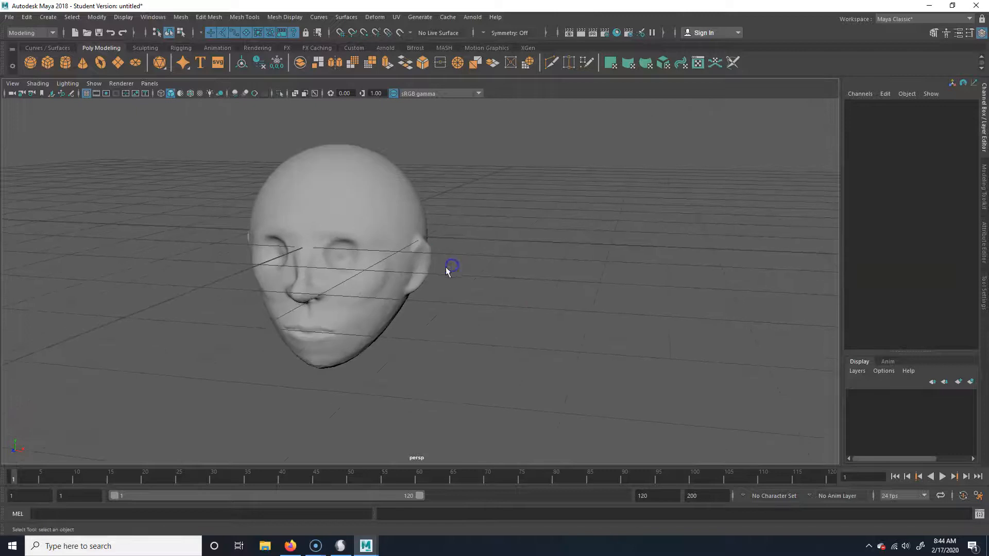
{"action": "left_click", "coordinate": [86, 93]}
{"action": "left_click_drag", "start_coordinate": [377, 360], "coordinate": [419, 307], "text": "alt"}
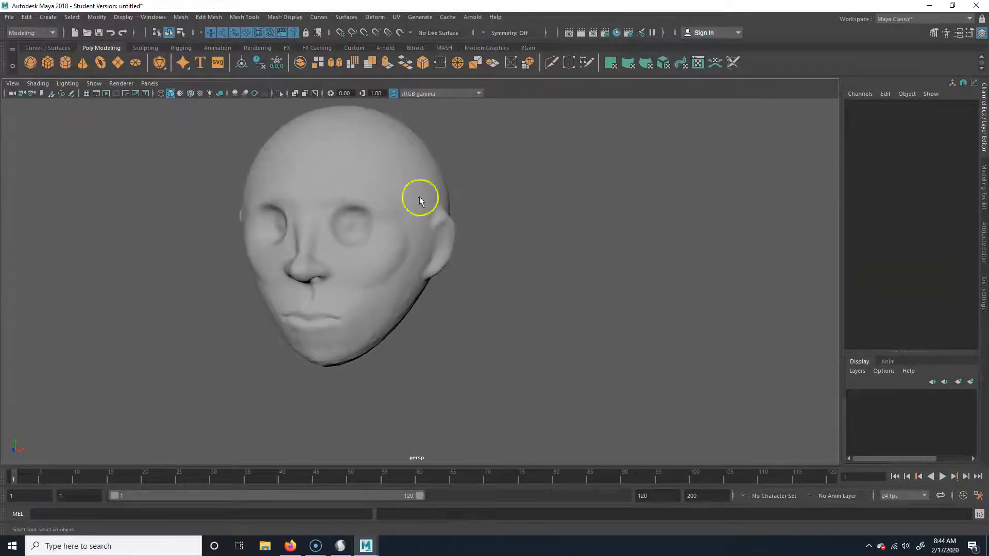
{"action": "middle_click_drag", "start_coordinate": [391, 288], "coordinate": [382, 314], "text": "alt"}
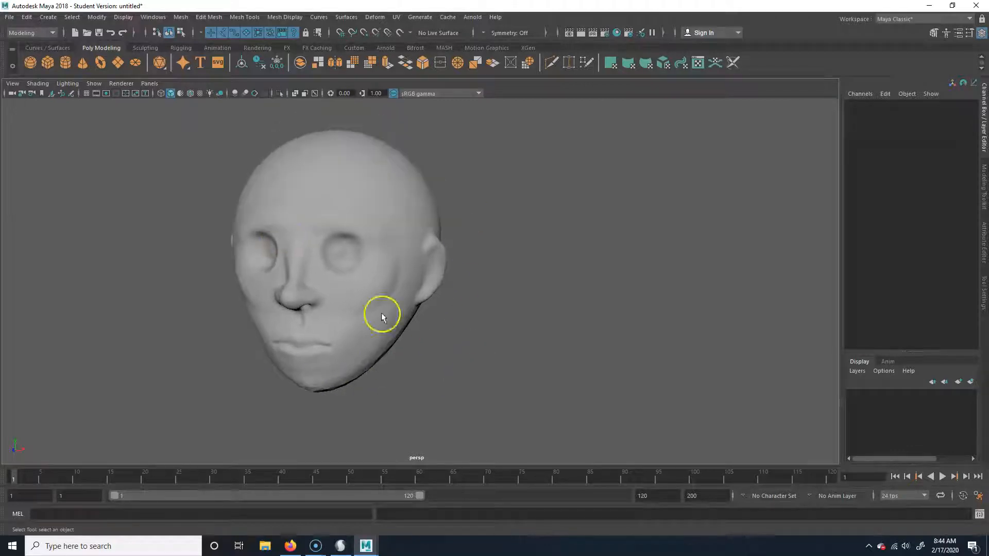
Make the imported head mesh a live surface and set the modeling symmetry to Object X
{"action": "left_click", "coordinate": [306, 226]}
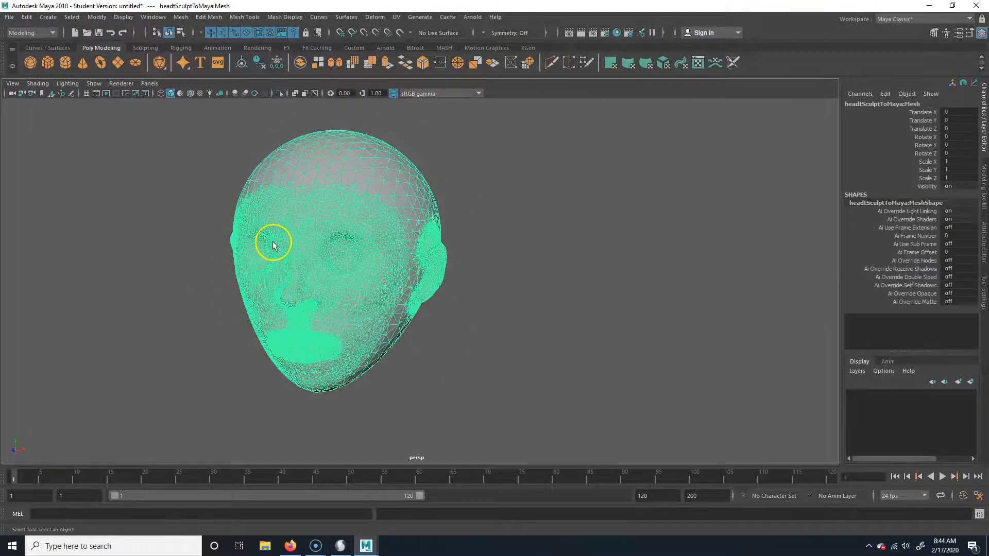
{"action": "left_click", "coordinate": [400, 34]}
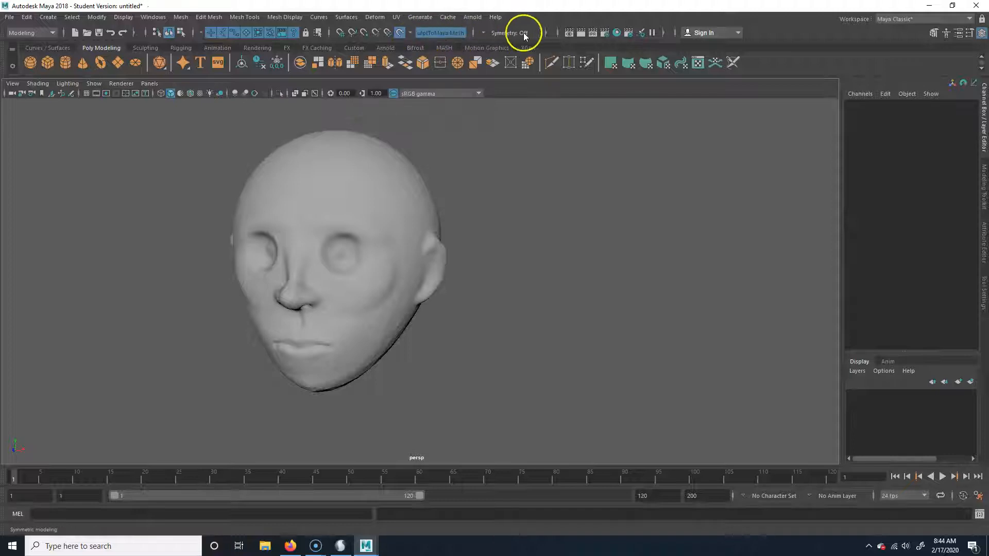
{"action": "left_click", "coordinate": [507, 33]}
{"action": "left_click", "coordinate": [509, 49]}
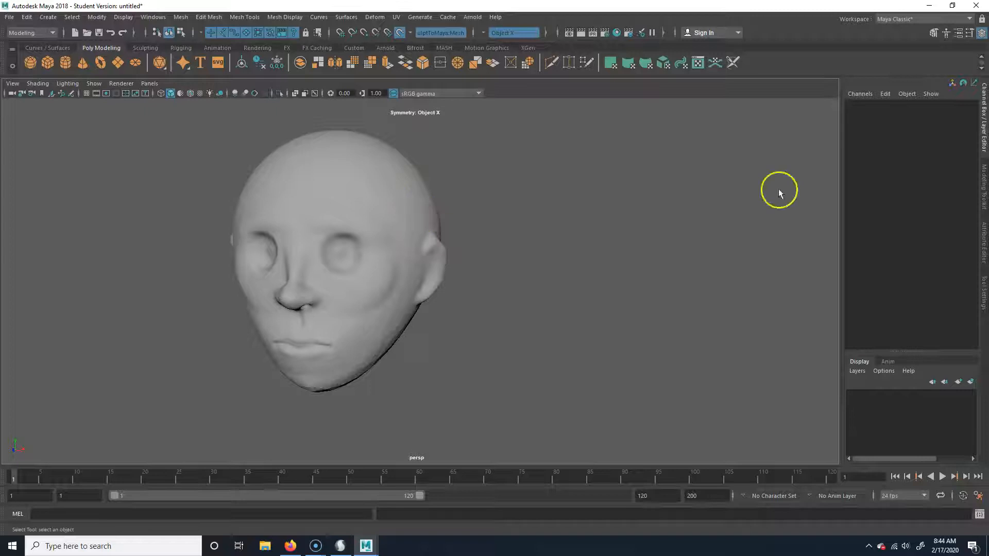
Activate the Quad Draw tool from the Modeling Toolkit and expand its keyboard and mouse shortcut reference
{"action": "left_click", "coordinate": [931, 34]}
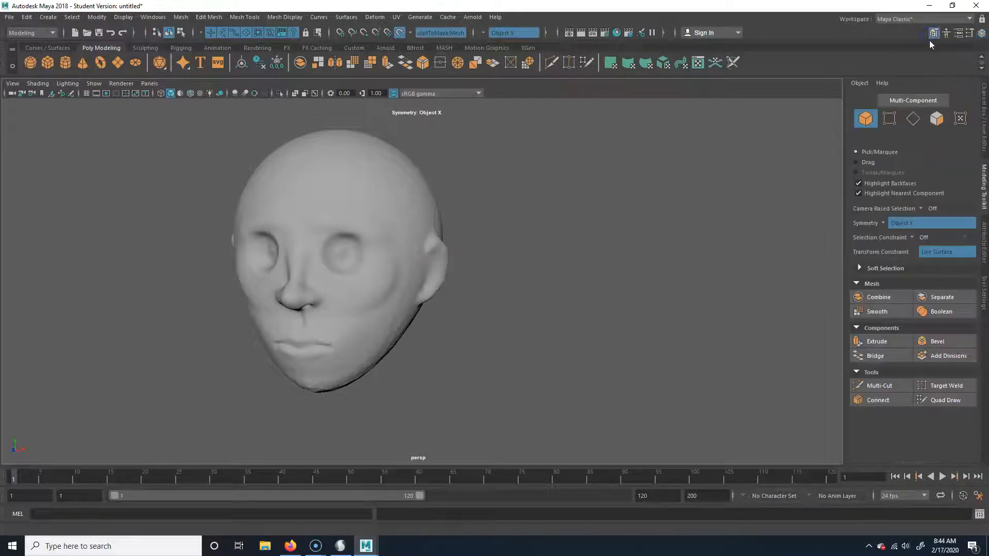
{"action": "left_click", "coordinate": [936, 400]}
{"action": "scroll", "coordinate": [898, 361], "scroll_direction": "down", "scroll_amount": 3}
{"action": "scroll", "coordinate": [879, 458], "scroll_direction": "down", "scroll_amount": 1}
{"action": "left_click", "coordinate": [885, 443]}
{"action": "scroll", "coordinate": [890, 441], "scroll_direction": "down", "scroll_amount": 5}
{"action": "scroll", "coordinate": [893, 435], "scroll_direction": "down", "scroll_amount": 4}
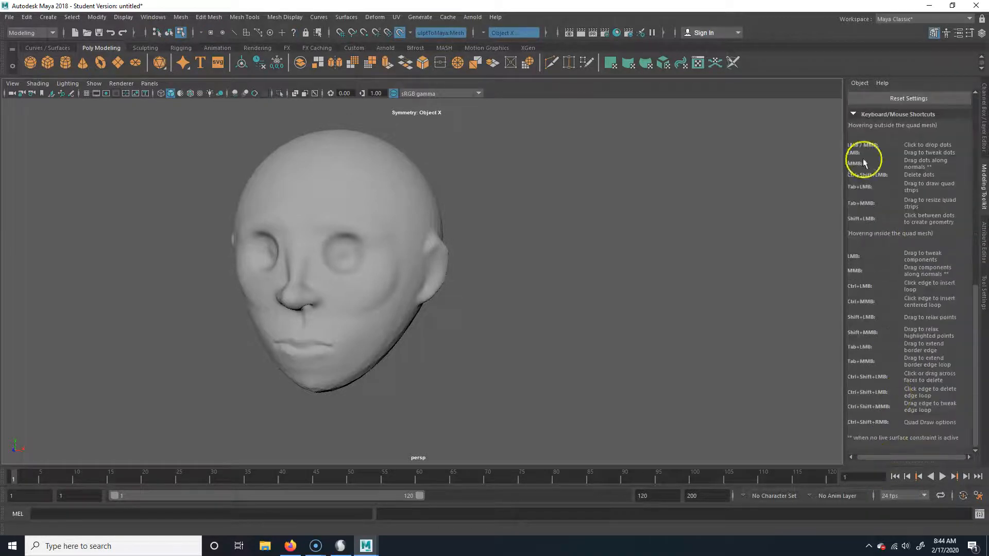
{"action": "scroll", "coordinate": [875, 236], "scroll_direction": "up", "scroll_amount": 3}
{"action": "left_click", "coordinate": [873, 207]}
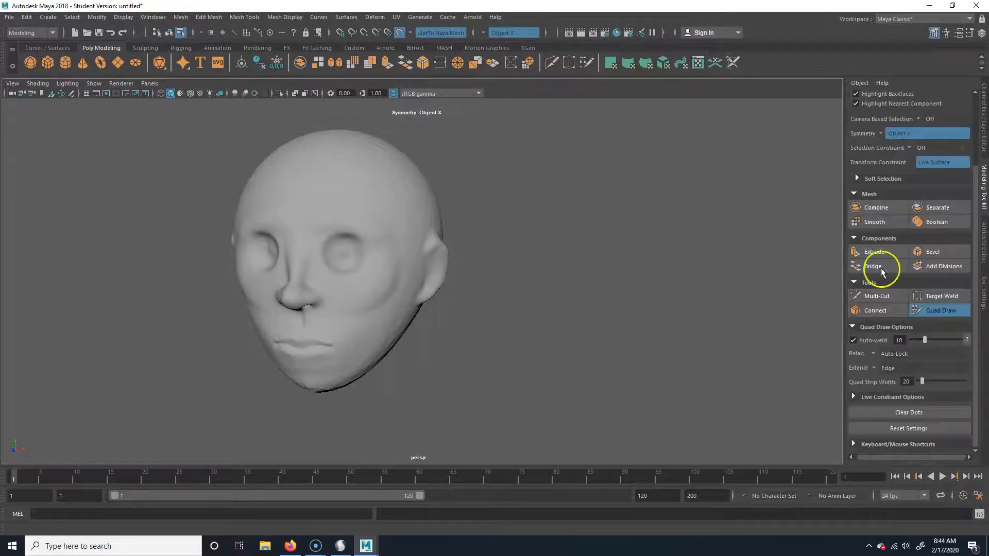
{"action": "left_click", "coordinate": [887, 445]}
{"action": "scroll", "coordinate": [891, 444], "scroll_direction": "down", "scroll_amount": 3}
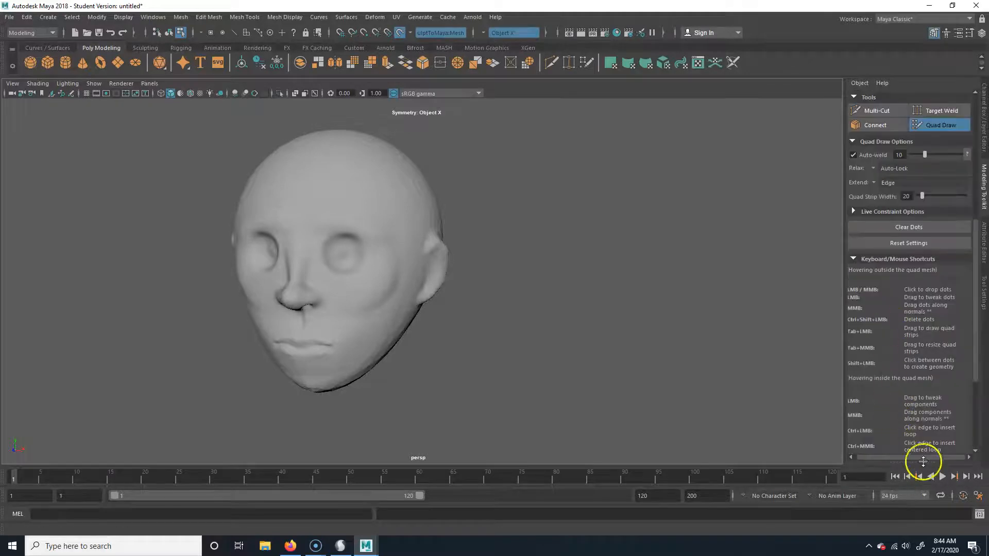
{"action": "scroll", "coordinate": [911, 415], "scroll_direction": "down", "scroll_amount": 3}
Place an inner and an outer ring of Quad Draw dots around the head's eye socket, mirrored on the other eye
{"action": "middle_click_drag", "start_coordinate": [436, 354], "coordinate": [453, 320], "text": "alt"}
{"action": "left_click_drag", "start_coordinate": [418, 321], "coordinate": [410, 319], "text": "alt"}
{"action": "right_click_drag", "start_coordinate": [409, 320], "coordinate": [526, 340], "text": "alt"}
{"action": "middle_click_drag", "start_coordinate": [527, 340], "coordinate": [630, 385], "text": "alt"}
{"action": "left_click_drag", "start_coordinate": [631, 384], "coordinate": [638, 381], "text": "alt"}
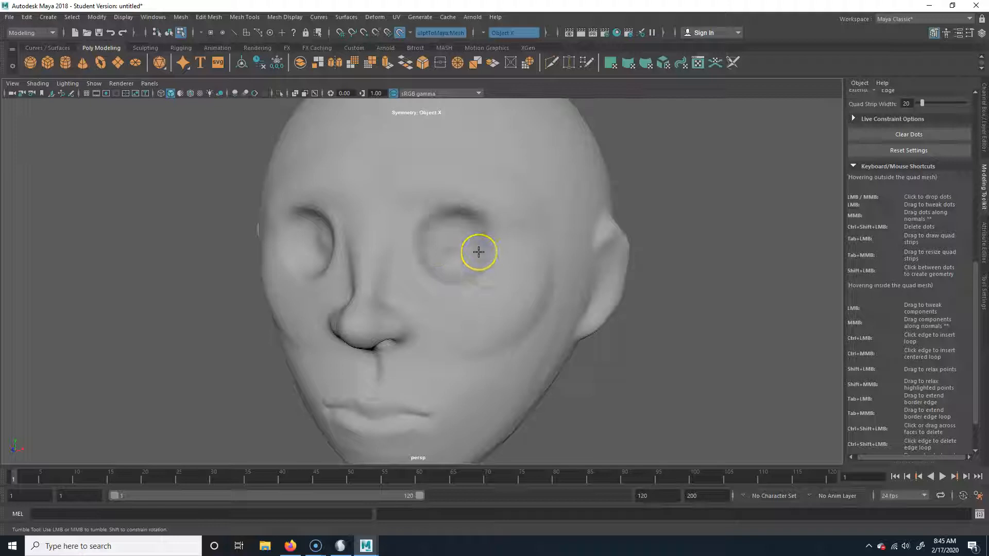
{"action": "left_click", "coordinate": [397, 246]}
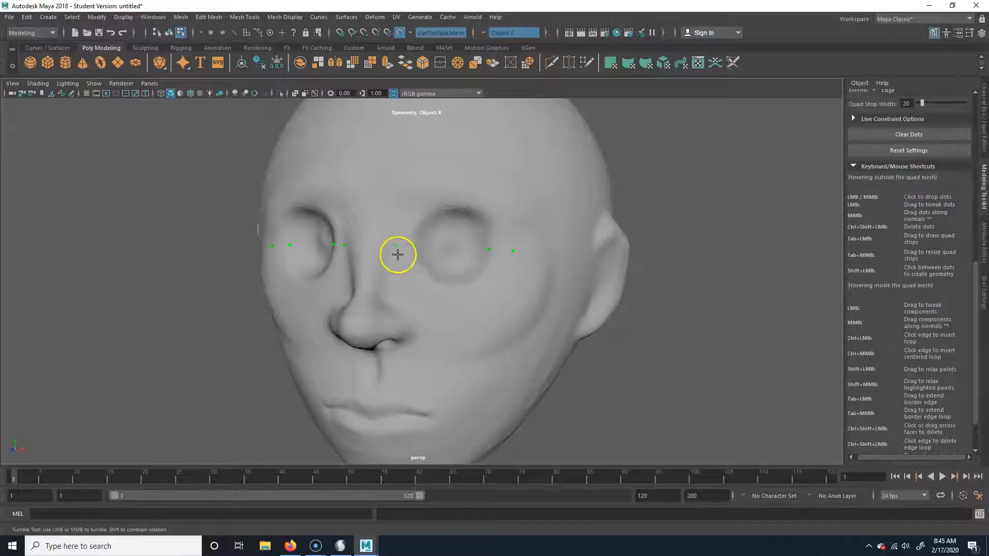
{"action": "left_click", "coordinate": [450, 188]}
{"action": "left_click", "coordinate": [478, 278]}
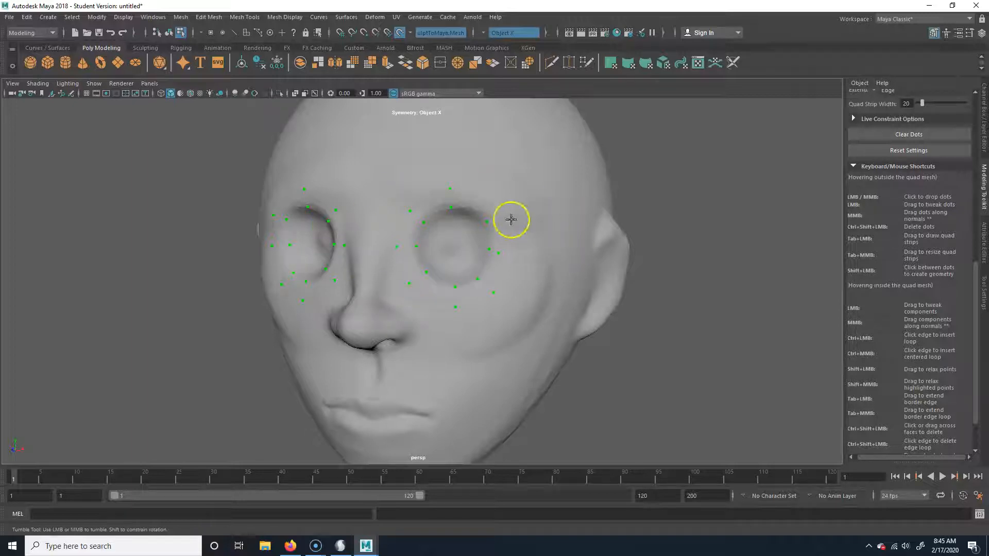
Fill the quads between the inner and outer dots around the eye socket to close the eye ring, mirrored on both sides
{"action": "left_click", "coordinate": [411, 225], "text": "shift"}
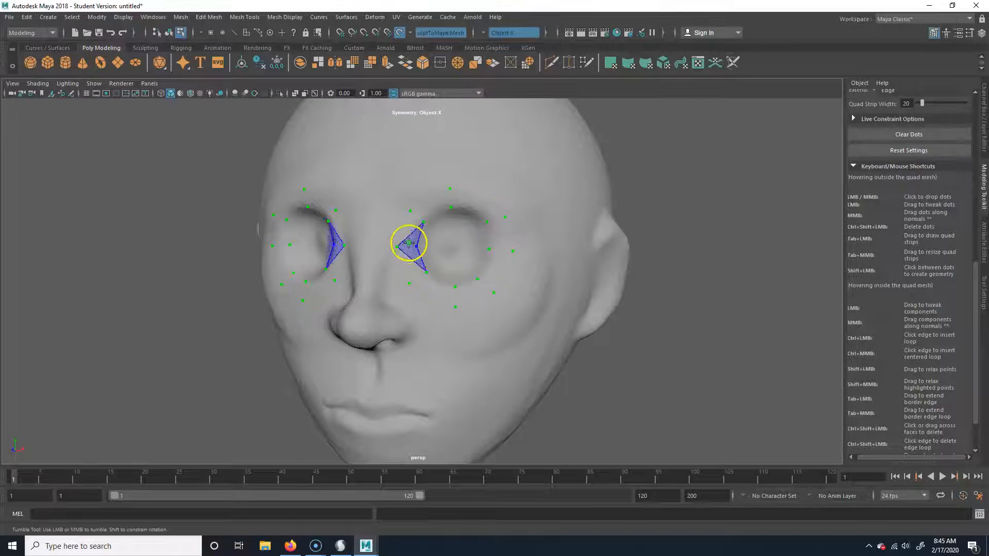
{"action": "left_click", "coordinate": [434, 207], "text": "shift"}
{"action": "left_click", "coordinate": [471, 206], "text": "shift"}
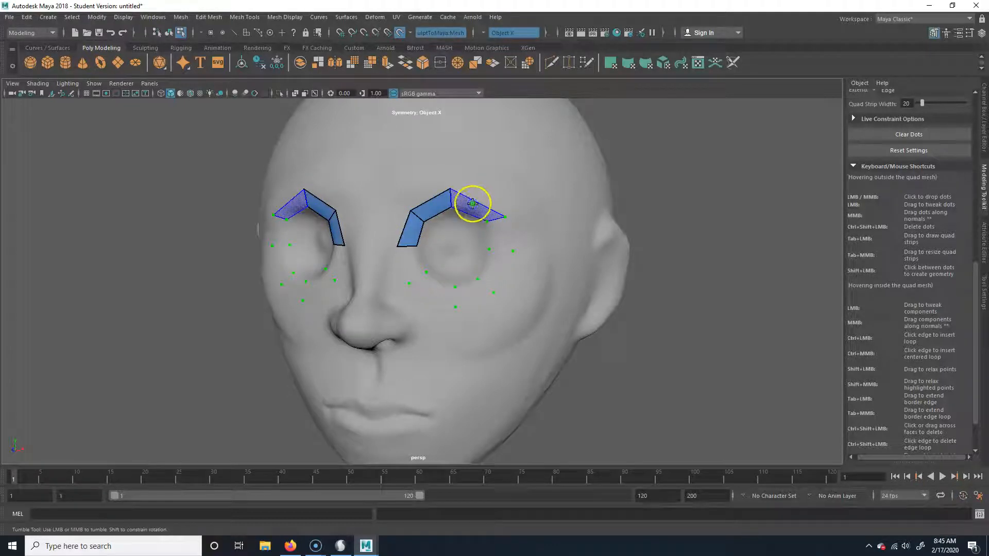
{"action": "left_click", "coordinate": [497, 226], "text": "shift"}
{"action": "left_click", "coordinate": [490, 271], "text": "shift"}
{"action": "left_click", "coordinate": [471, 293], "text": "shift"}
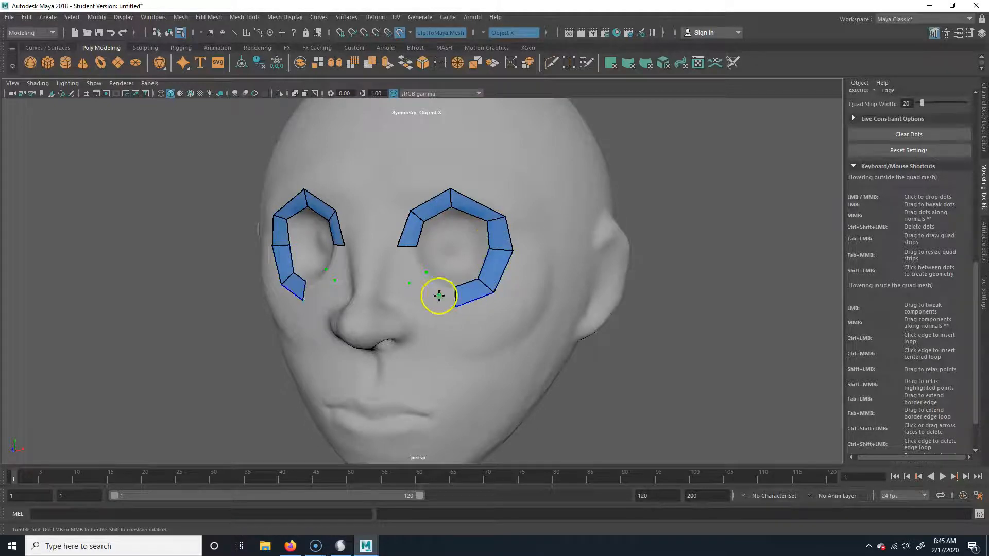
{"action": "left_click", "coordinate": [418, 282], "text": "shift"}
{"action": "left_click", "coordinate": [408, 261], "text": "shift"}
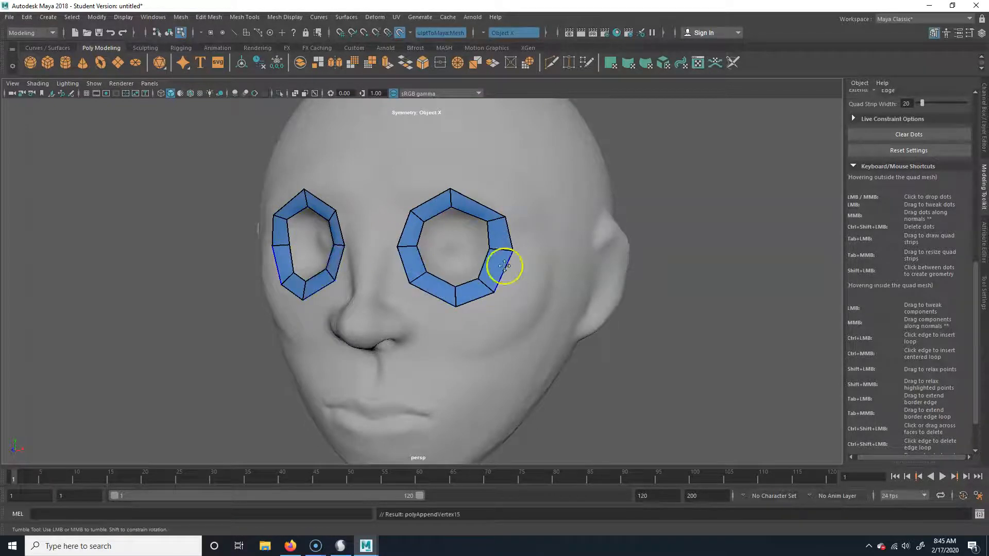
Tweak the eye ring's vertices into an evenly rounded loop that follows the socket
{"action": "left_click_drag", "start_coordinate": [497, 271], "coordinate": [510, 257], "text": "alt"}
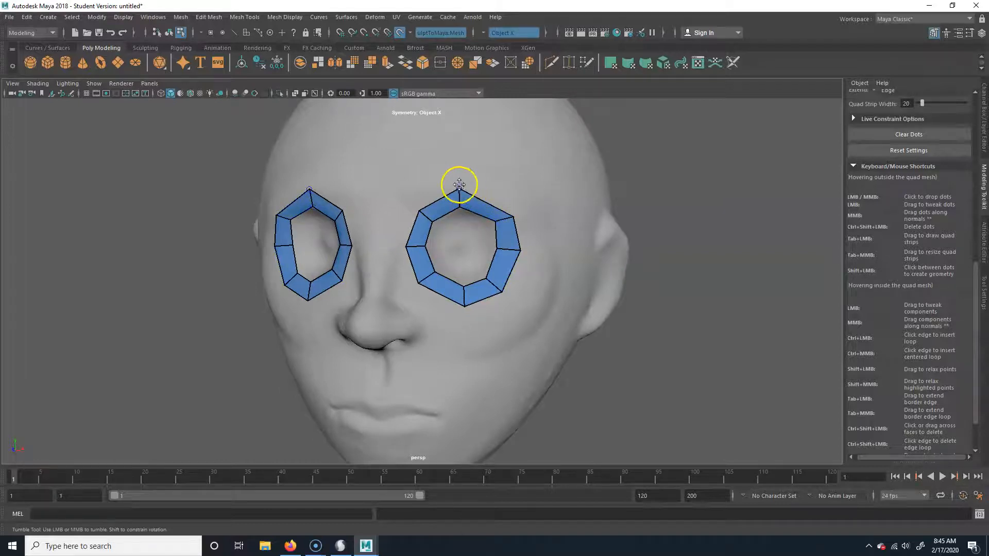
{"action": "left_click_drag", "start_coordinate": [460, 187], "coordinate": [463, 185]}
{"action": "left_click_drag", "start_coordinate": [418, 211], "coordinate": [418, 202]}
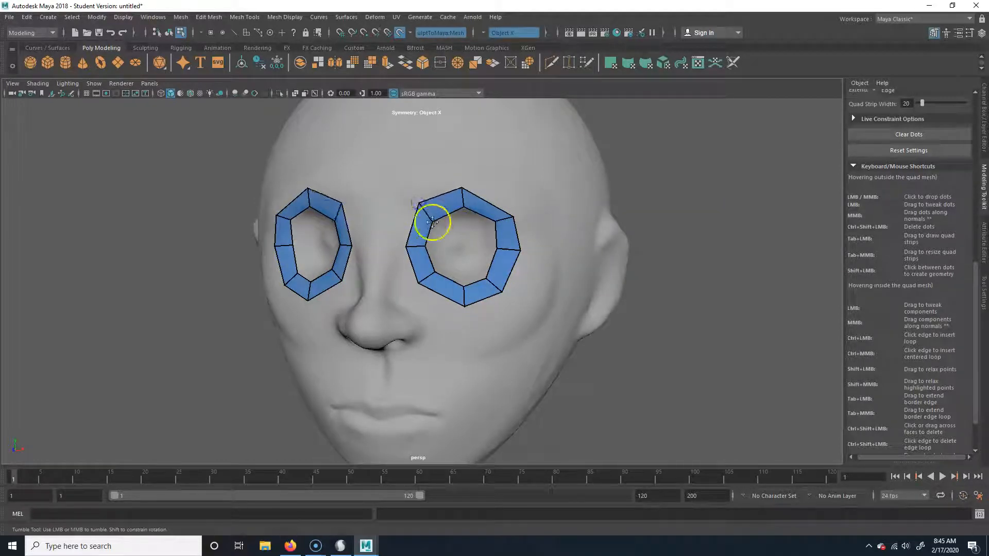
{"action": "left_click_drag", "start_coordinate": [512, 217], "coordinate": [506, 205]}
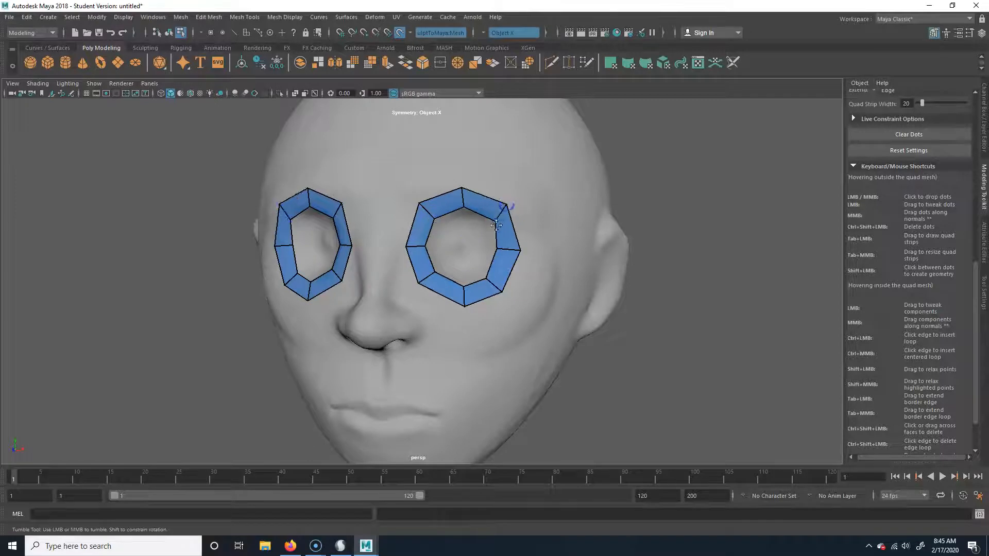
{"action": "left_click_drag", "start_coordinate": [521, 249], "coordinate": [523, 251]}
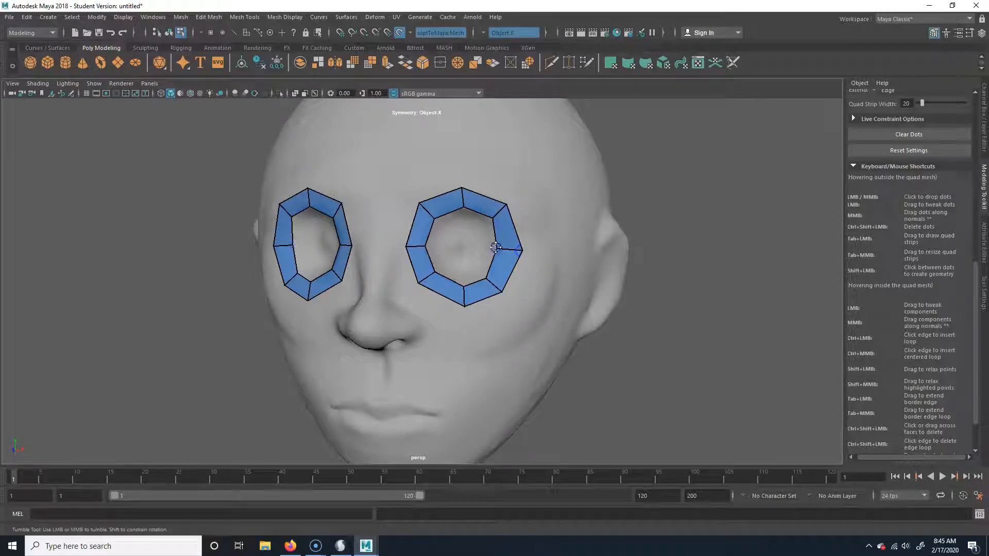
{"action": "left_click_drag", "start_coordinate": [494, 285], "coordinate": [500, 282]}
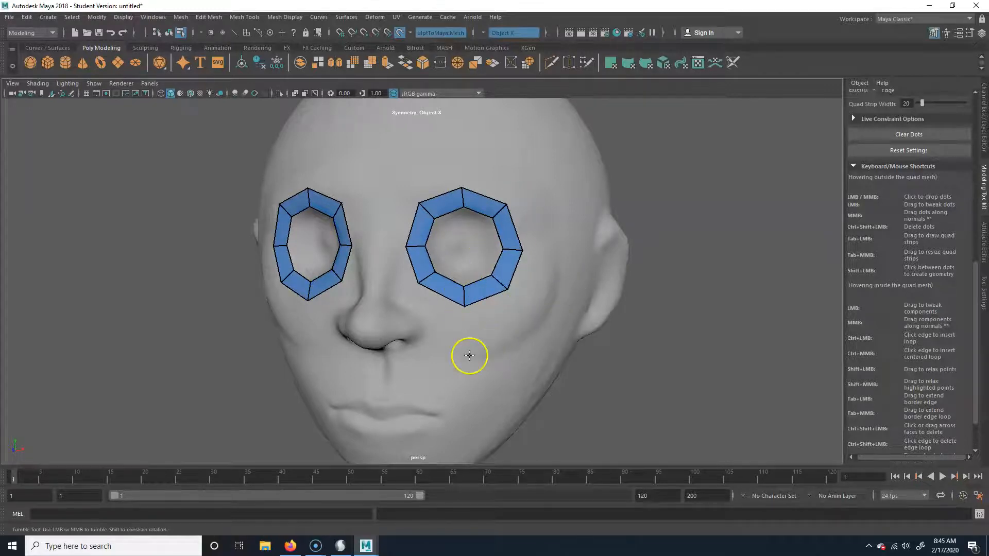
Place Quad Draw dots along the inner and outer contours of the upper and lower lips, including the mouth corners
{"action": "left_click_drag", "start_coordinate": [479, 393], "coordinate": [415, 304], "text": "alt"}
{"action": "right_click_drag", "start_coordinate": [415, 305], "coordinate": [506, 322], "text": "alt"}
{"action": "middle_click_drag", "start_coordinate": [407, 263], "coordinate": [428, 282], "text": "alt"}
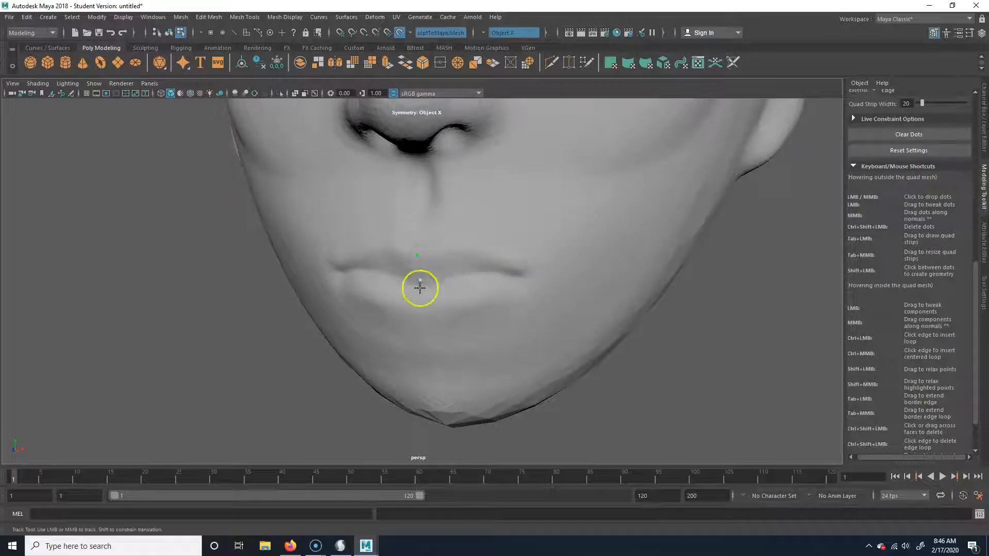
{"action": "left_click", "coordinate": [422, 318]}
{"action": "left_click", "coordinate": [550, 278]}
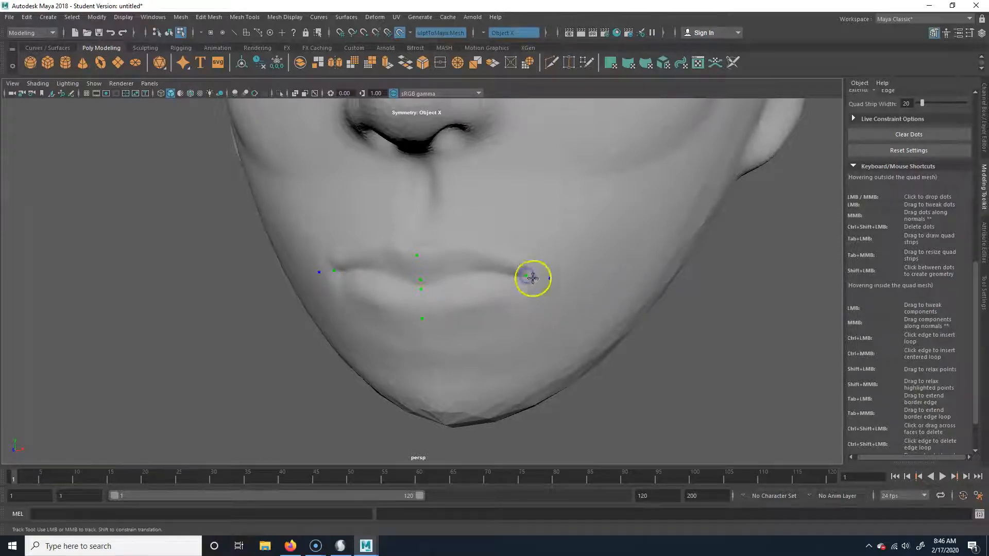
{"action": "left_click", "coordinate": [419, 280]}
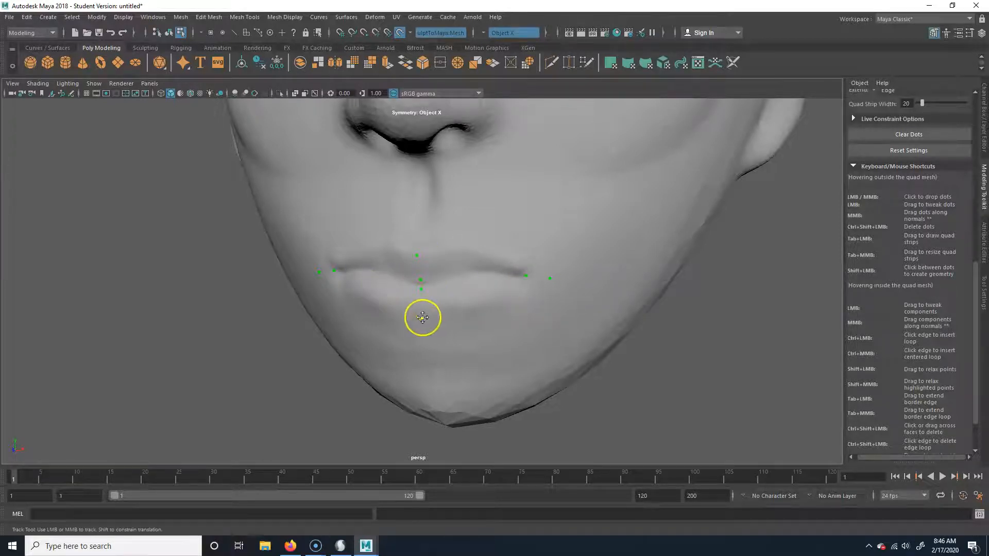
{"action": "left_click", "coordinate": [423, 319], "text": "ctrl+shift"}
{"action": "left_click", "coordinate": [438, 290]}
{"action": "left_click", "coordinate": [421, 312]}
{"action": "left_click", "coordinate": [479, 243]}
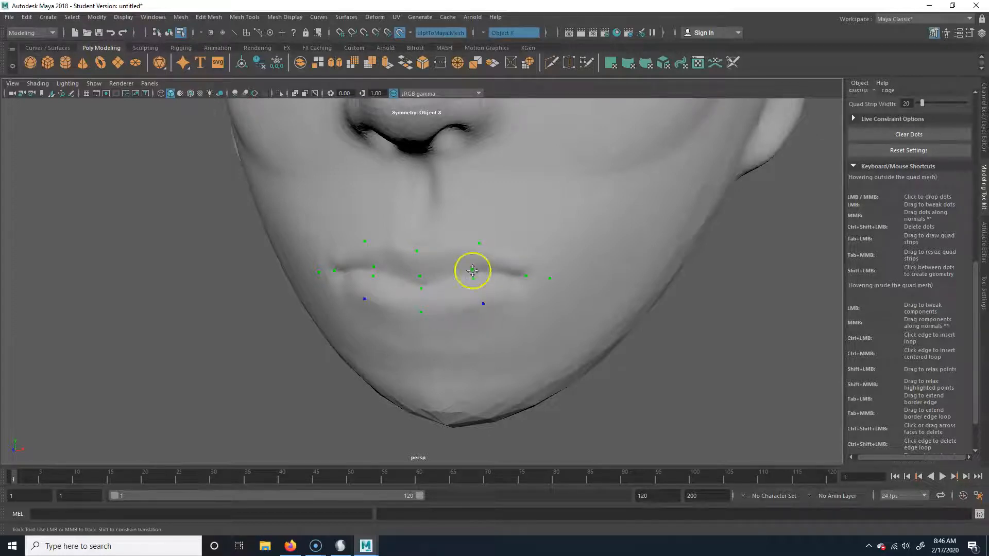
Fill the quads between the lip dots to form a closed loop around the mouth
{"action": "left_click", "coordinate": [446, 253], "text": "shift"}
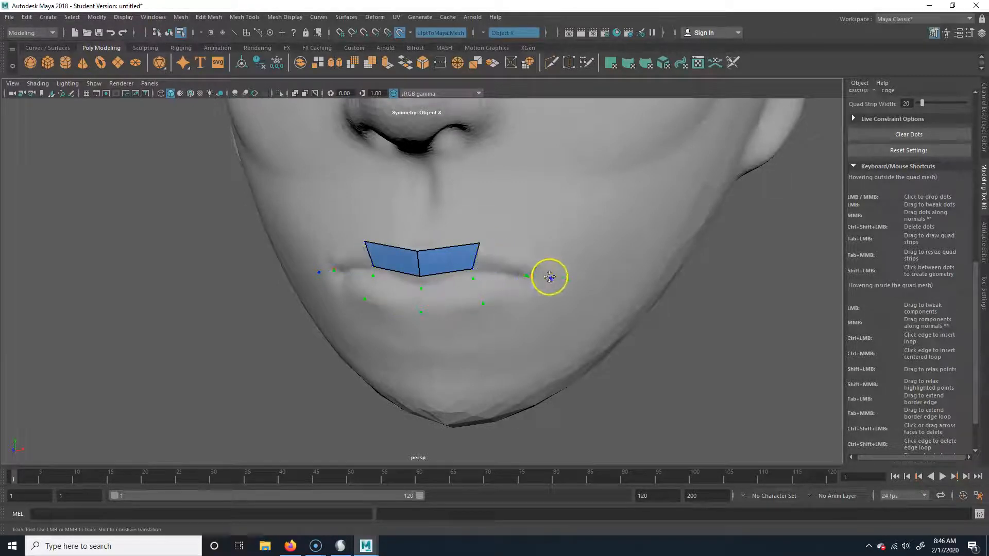
{"action": "left_click", "coordinate": [495, 258], "text": "shift"}
{"action": "left_click", "coordinate": [538, 264], "text": "shift"}
{"action": "left_click_drag", "start_coordinate": [542, 263], "coordinate": [549, 280]}
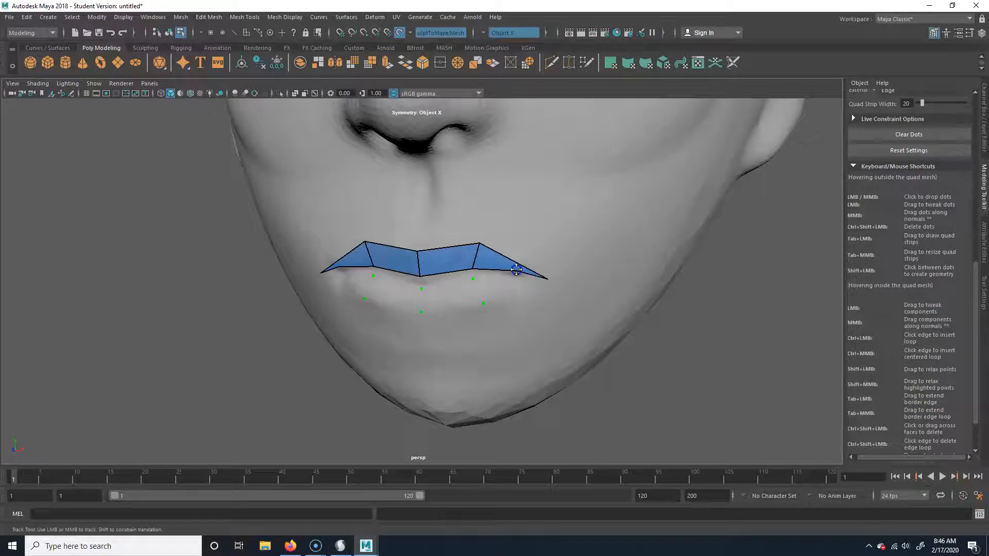
{"action": "left_click", "coordinate": [505, 286], "text": "shift"}
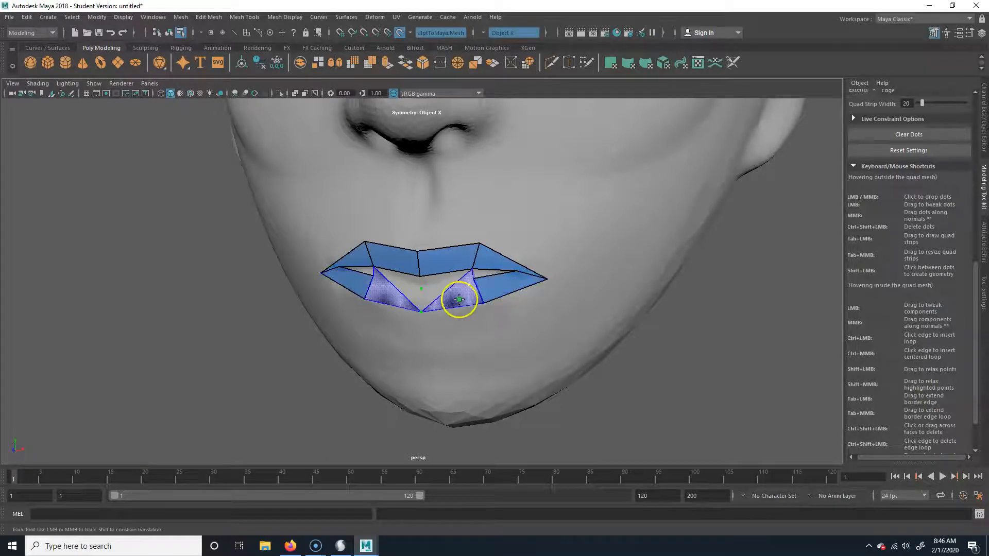
{"action": "left_click", "coordinate": [450, 295], "text": "shift"}
Tweak the mouth loop's corner, upper-lip and inner-lip vertices to follow the sculpted lips
{"action": "left_click_drag", "start_coordinate": [518, 270], "coordinate": [518, 274]}
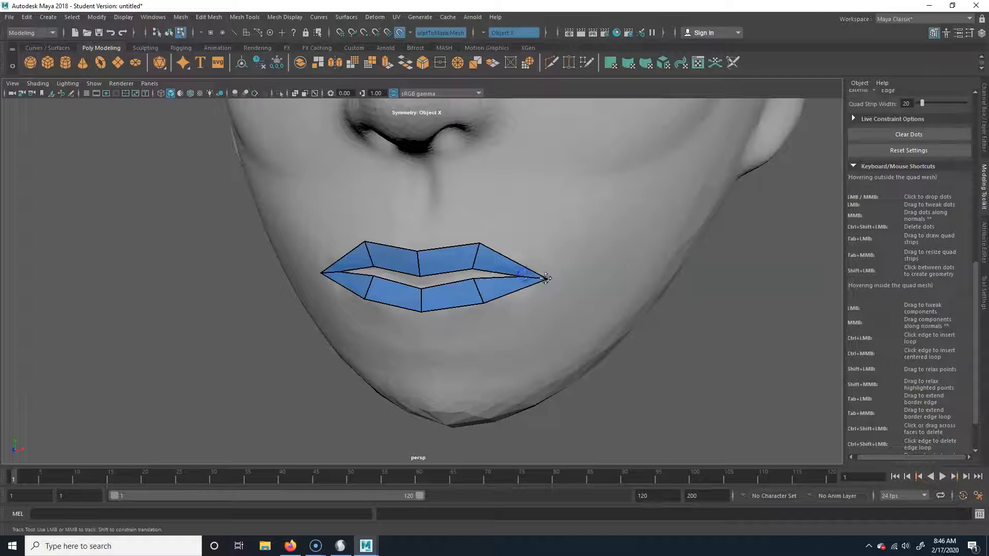
{"action": "left_click_drag", "start_coordinate": [481, 243], "coordinate": [484, 246]}
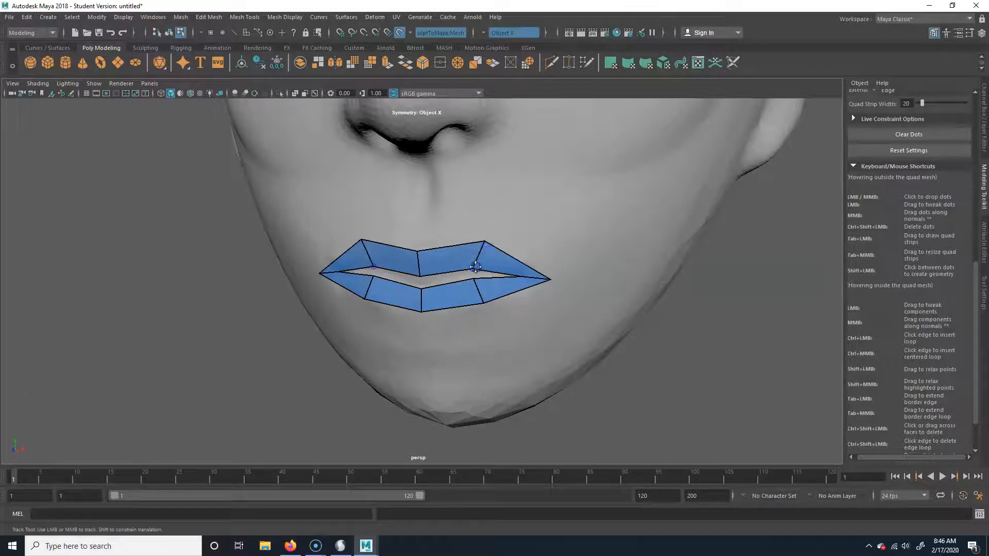
{"action": "left_click_drag", "start_coordinate": [422, 280], "coordinate": [421, 284]}
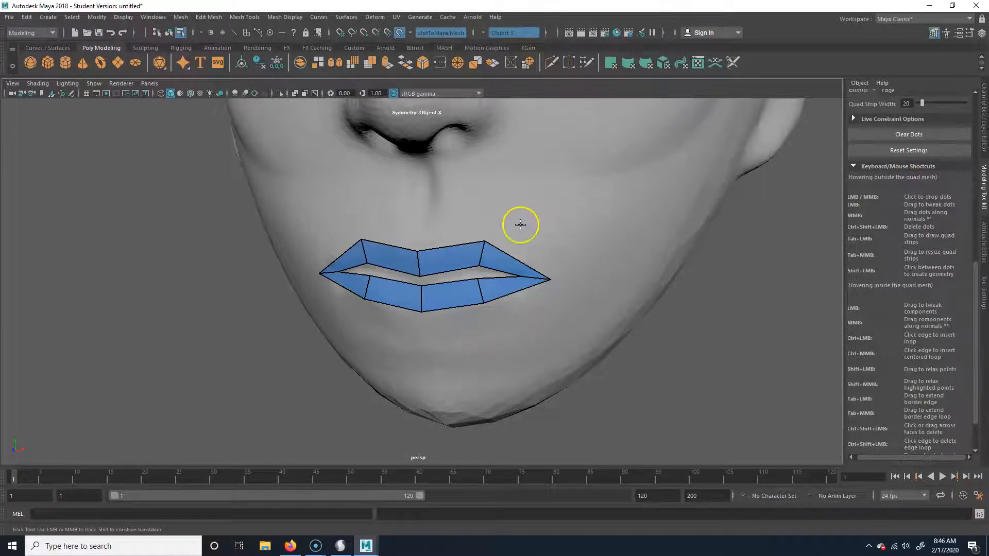
Build a two-by-two patch of quads centred on the tip of the nose
{"action": "right_click_drag", "start_coordinate": [595, 217], "coordinate": [472, 222], "text": "alt"}
{"action": "middle_click_drag", "start_coordinate": [517, 215], "coordinate": [543, 331], "text": "alt"}
{"action": "left_click_drag", "start_coordinate": [543, 331], "coordinate": [457, 314], "text": "alt"}
{"action": "right_click_drag", "start_coordinate": [457, 314], "coordinate": [503, 323], "text": "alt"}
{"action": "middle_click_drag", "start_coordinate": [503, 322], "coordinate": [489, 341], "text": "alt"}
{"action": "right_click_drag", "start_coordinate": [444, 335], "coordinate": [510, 329], "text": "alt"}
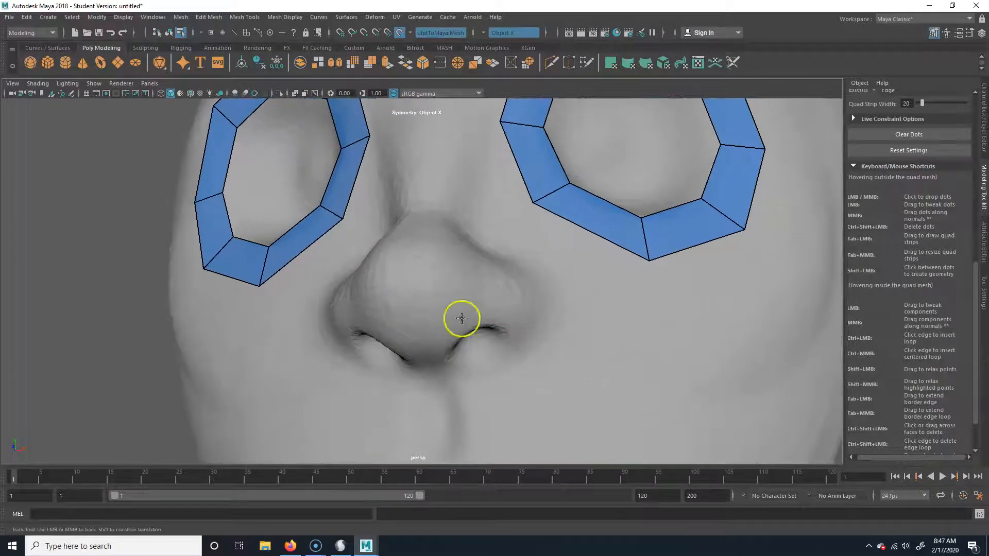
{"action": "left_click_drag", "start_coordinate": [468, 360], "coordinate": [432, 171], "text": "alt"}
{"action": "right_click_drag", "start_coordinate": [432, 171], "coordinate": [450, 190], "text": "alt"}
{"action": "left_click_drag", "start_coordinate": [450, 189], "coordinate": [449, 280], "text": "alt"}
{"action": "mouse_move", "coordinate": [449, 280]}
{"action": "middle_mouse_down", "text": "alt"}
{"action": "mouse_move", "coordinate": [443, 264]}
{"action": "mouse_move", "coordinate": [463, 288]}
{"action": "middle_mouse_up", "text": "alt"}
{"action": "left_click_drag", "start_coordinate": [463, 288], "coordinate": [498, 316], "text": "alt"}
{"action": "middle_click_drag", "start_coordinate": [499, 315], "coordinate": [437, 268], "text": "alt"}
{"action": "left_click_drag", "start_coordinate": [446, 287], "coordinate": [452, 263], "text": "alt"}
{"action": "middle_click_drag", "start_coordinate": [452, 262], "coordinate": [454, 289], "text": "alt"}
{"action": "mouse_move", "coordinate": [454, 288]}
{"action": "left_mouse_down", "text": "alt"}
{"action": "mouse_move", "coordinate": [437, 292]}
{"action": "mouse_move", "coordinate": [448, 298]}
{"action": "left_mouse_up", "text": "alt"}
{"action": "middle_click_drag", "start_coordinate": [448, 299], "coordinate": [459, 311], "text": "alt"}
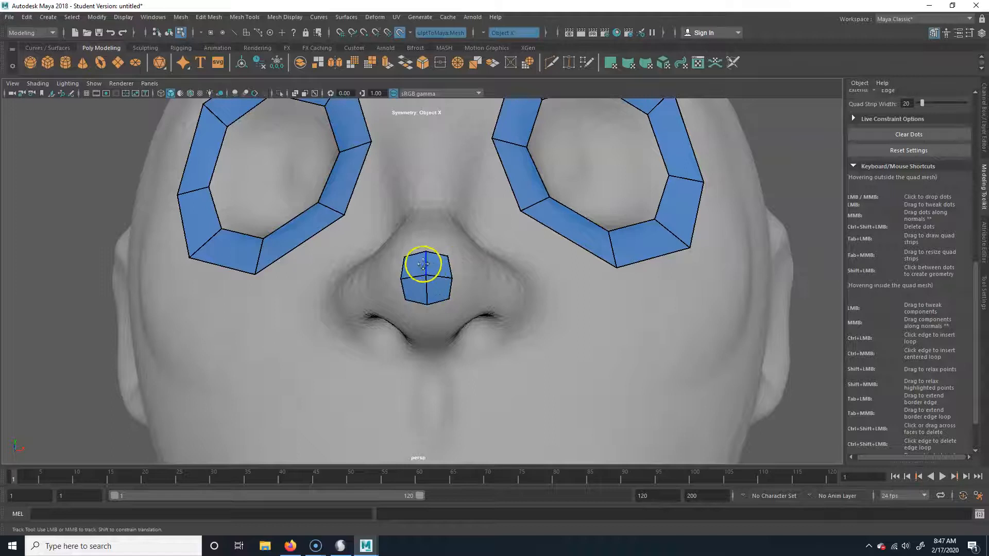
Place a ring of dots around the nose-tip patch and fill the surrounding quads on both sides
{"action": "left_click_drag", "start_coordinate": [421, 255], "coordinate": [459, 303], "text": "alt"}
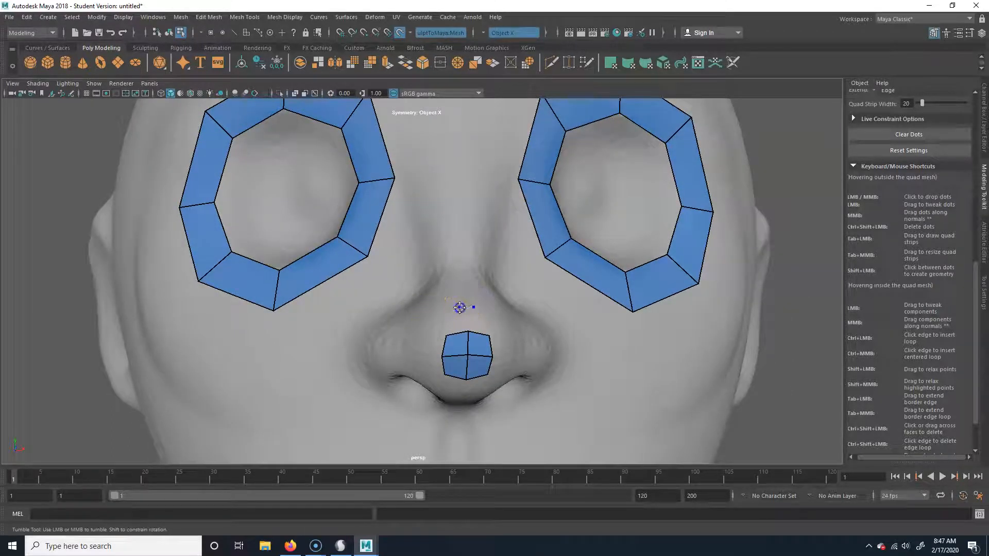
{"action": "left_click_drag", "start_coordinate": [433, 322], "coordinate": [413, 323], "text": "alt"}
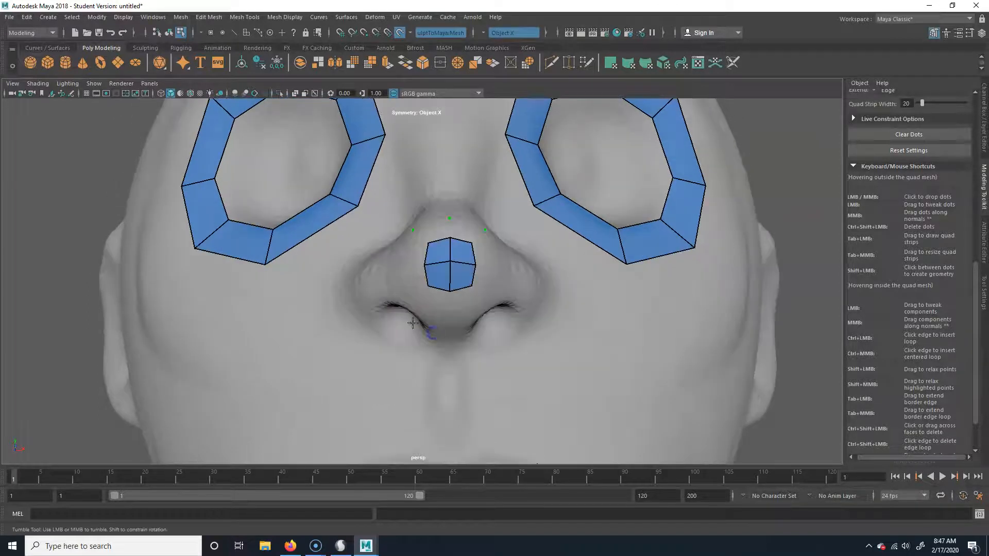
{"action": "left_click", "coordinate": [400, 266]}
{"action": "left_click", "coordinate": [441, 318]}
{"action": "left_click", "coordinate": [435, 303], "text": "shift"}
{"action": "left_click", "coordinate": [415, 281], "text": "shift"}
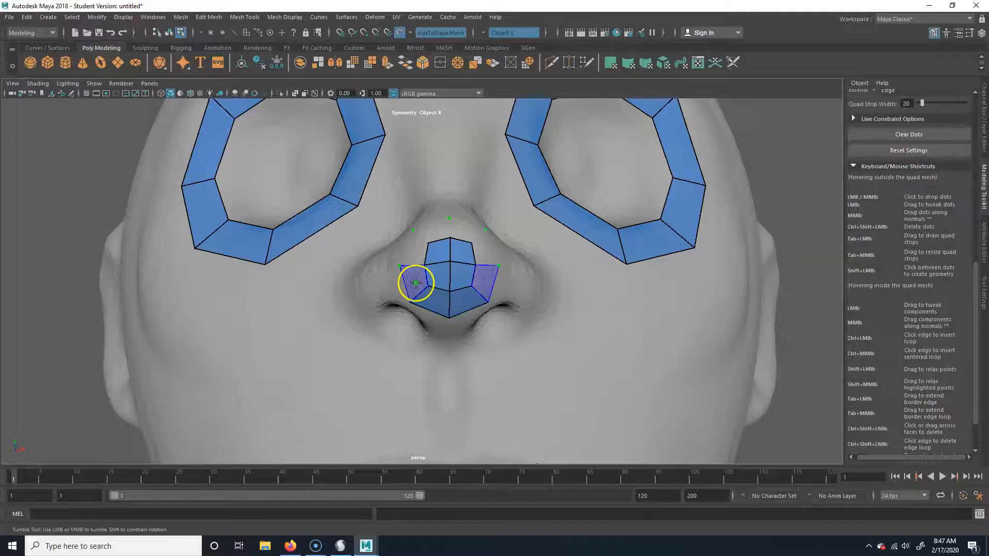
{"action": "left_click", "coordinate": [416, 243], "text": "shift"}
{"action": "left_click", "coordinate": [435, 228], "text": "shift"}
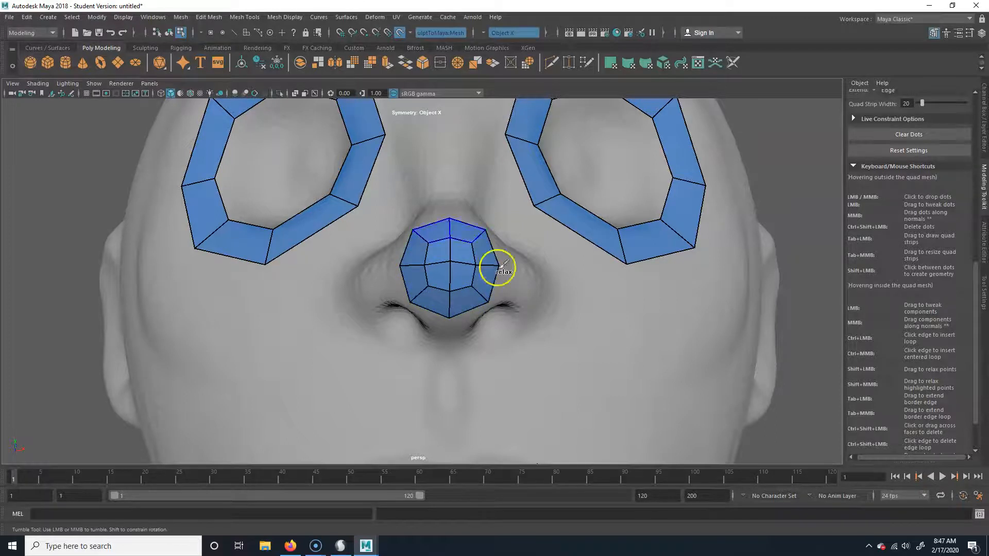
Adjust the lower edge of the nose patch and extend it with quads down between the nostrils to the nose base
{"action": "left_click_drag", "start_coordinate": [483, 304], "coordinate": [487, 309], "text": "alt"}
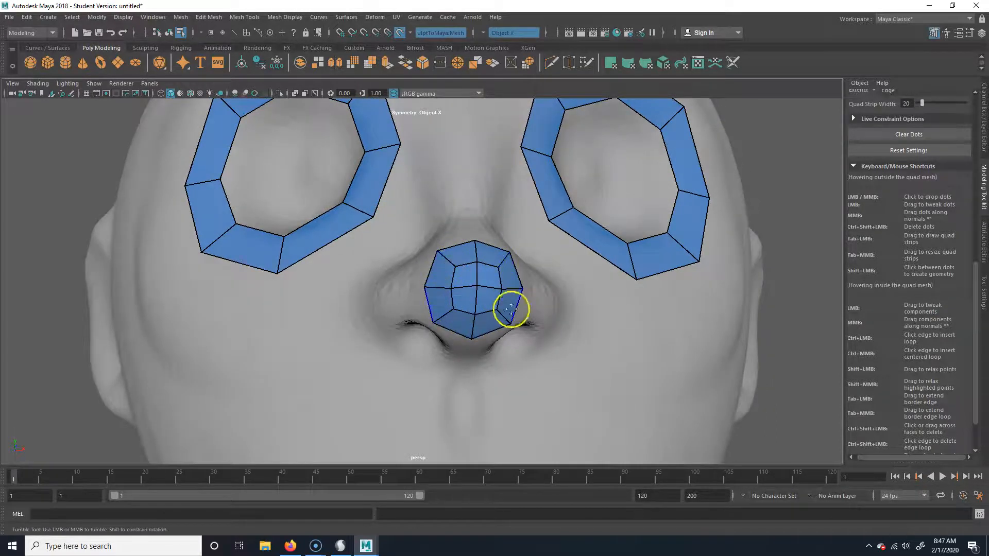
{"action": "left_click_drag", "start_coordinate": [472, 347], "coordinate": [411, 330], "text": "alt"}
{"action": "mouse_move", "coordinate": [346, 320]}
{"action": "left_mouse_down", "text": "alt"}
{"action": "mouse_move", "coordinate": [347, 338]}
{"action": "mouse_move", "coordinate": [359, 326]}
{"action": "left_mouse_up", "text": "alt"}
{"action": "left_click_drag", "start_coordinate": [425, 214], "coordinate": [395, 235]}
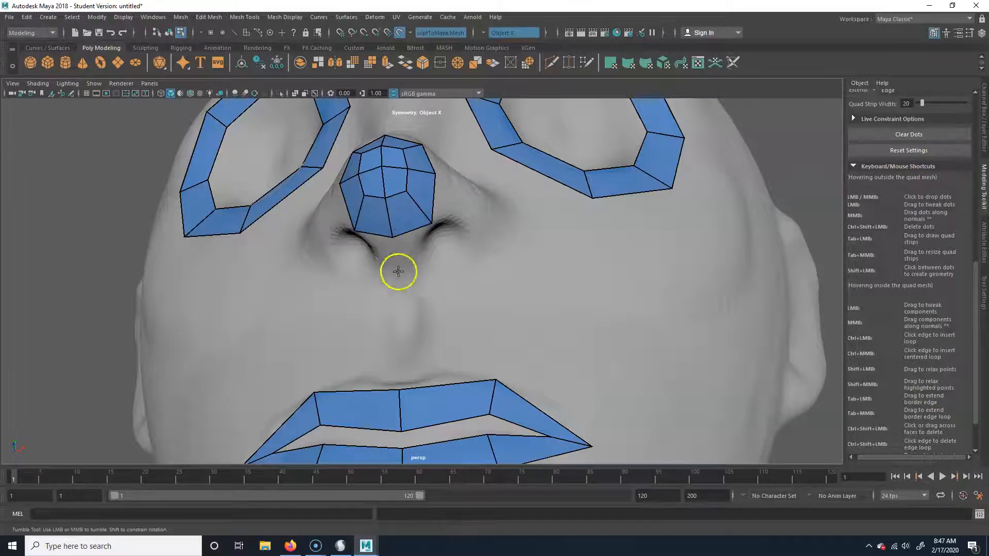
{"action": "left_click", "coordinate": [422, 264]}
{"action": "left_click", "coordinate": [408, 251], "text": "shift"}
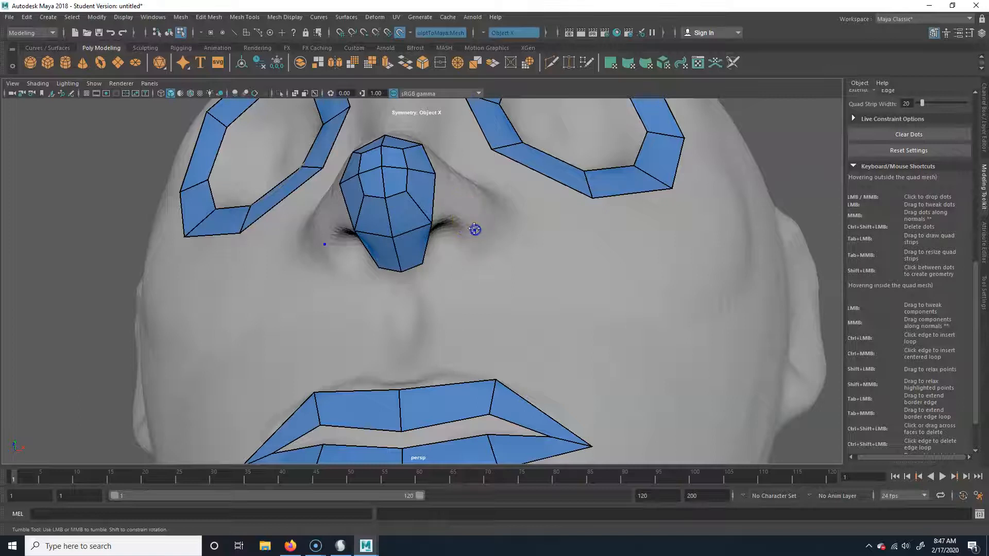
Extend the nose mesh sideways with two quads over each nostril wing
{"action": "left_click", "coordinate": [481, 199]}
{"action": "left_click", "coordinate": [466, 208], "text": "shift"}
{"action": "left_click_drag", "start_coordinate": [466, 208], "coordinate": [431, 283], "text": "alt"}
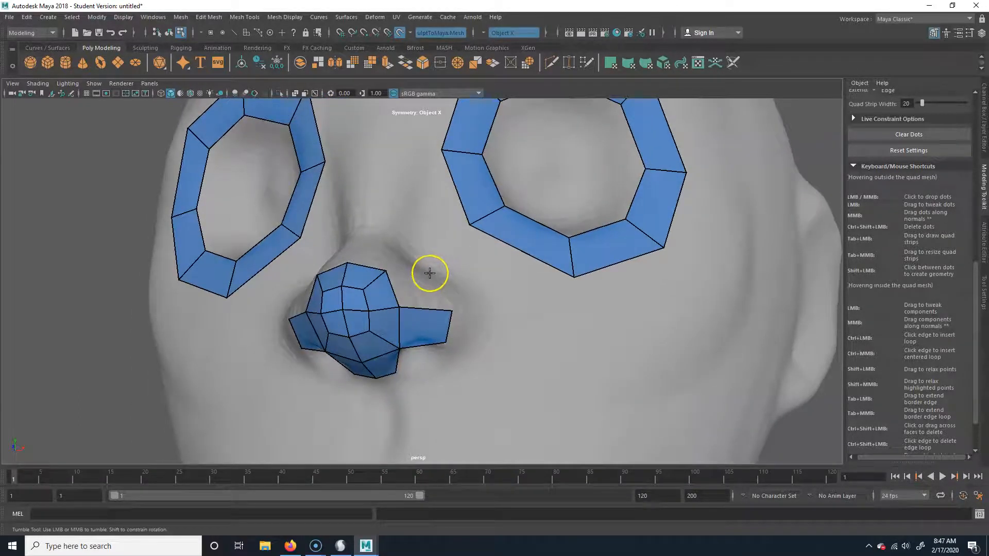
{"action": "left_click", "coordinate": [432, 276], "text": "shift"}
{"action": "left_click_drag", "start_coordinate": [369, 294], "coordinate": [437, 317], "text": "alt"}
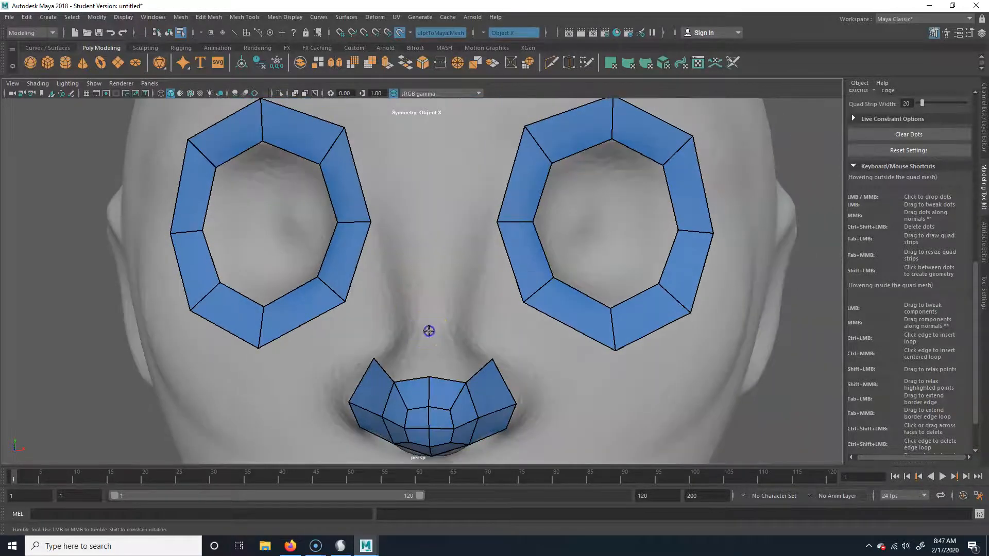
Add a row of quads above the nose tip and fill the gap between it and the nostril wings
{"action": "left_click", "coordinate": [452, 360], "text": "shift"}
{"action": "left_click_drag", "start_coordinate": [452, 364], "coordinate": [468, 366], "text": "alt"}
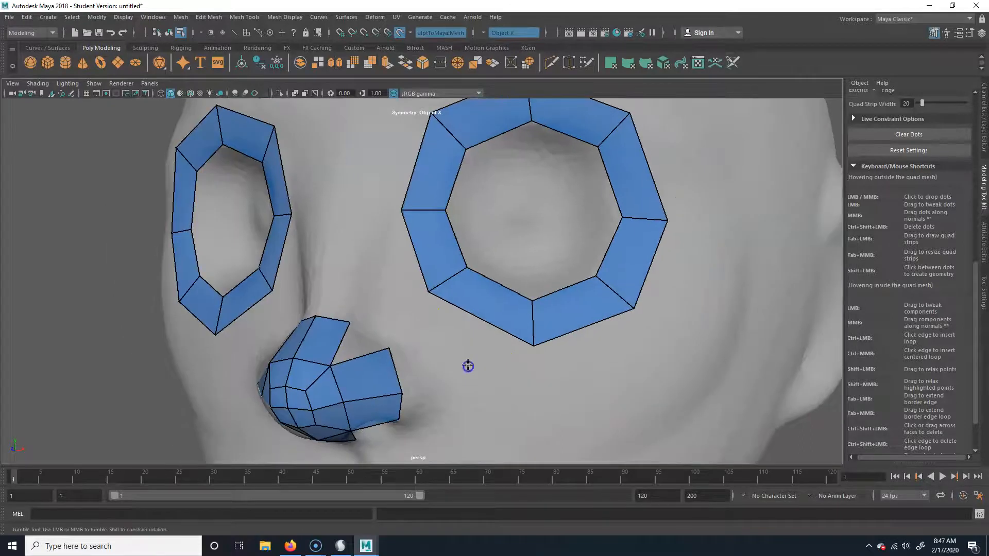
{"action": "left_click", "coordinate": [373, 341], "text": "shift"}
{"action": "left_click_drag", "start_coordinate": [349, 321], "coordinate": [397, 370]}
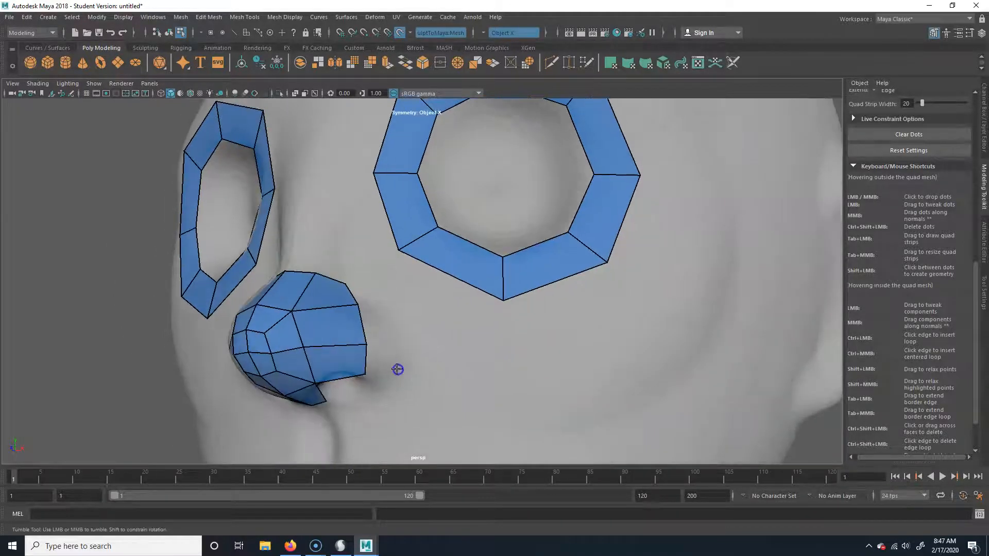
Add an outer strip of quads along the side of the nostril wing toward the cheek
{"action": "left_click", "coordinate": [374, 323], "text": "shift"}
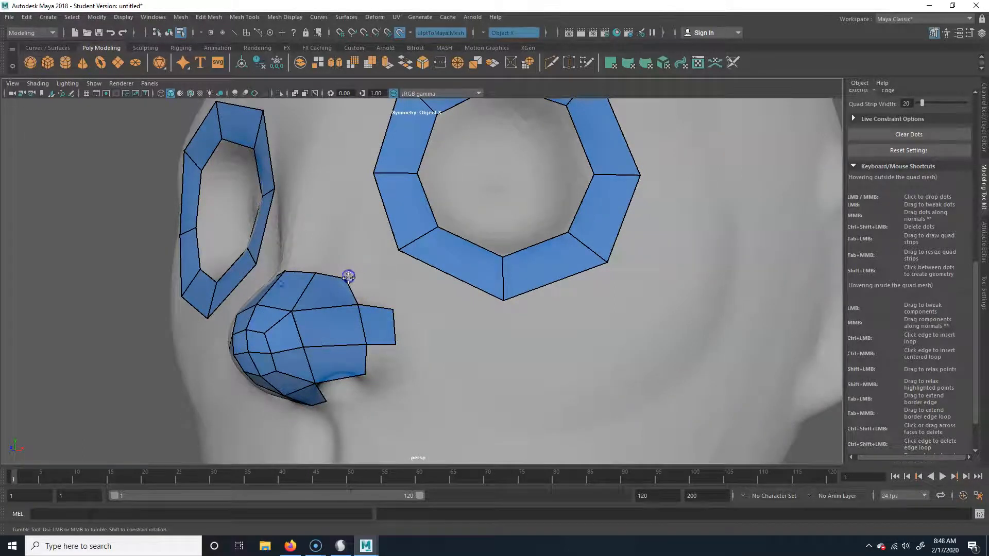
{"action": "left_click", "coordinate": [380, 285], "text": "shift"}
{"action": "left_click", "coordinate": [385, 379], "text": "shift"}
Place four dots inside the nostril from below and fill them as a single quad, mirrored on the other nostril
{"action": "left_click_drag", "start_coordinate": [372, 386], "coordinate": [448, 258], "text": "alt"}
{"action": "left_click_drag", "start_coordinate": [460, 219], "coordinate": [469, 238]}
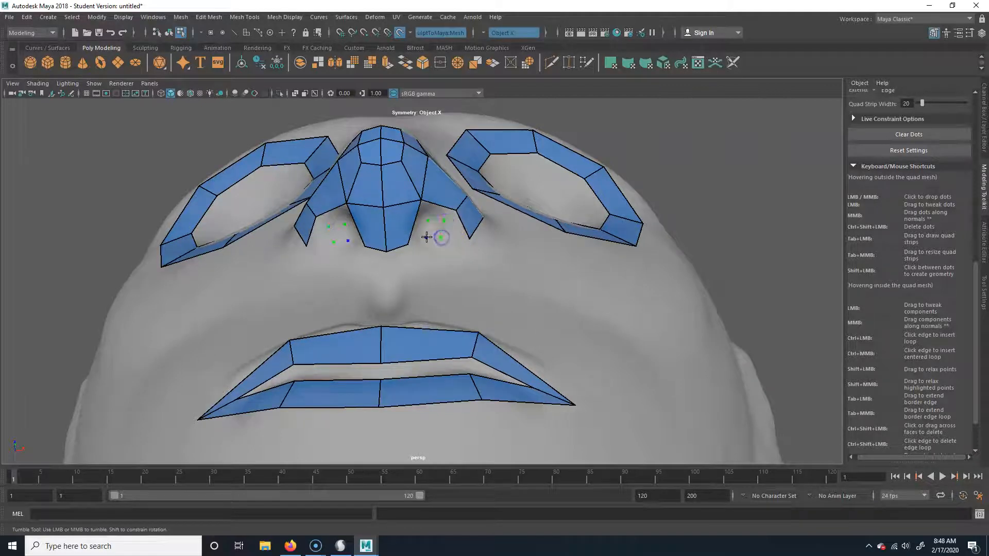
{"action": "left_click_drag", "start_coordinate": [432, 265], "coordinate": [428, 265], "text": "alt"}
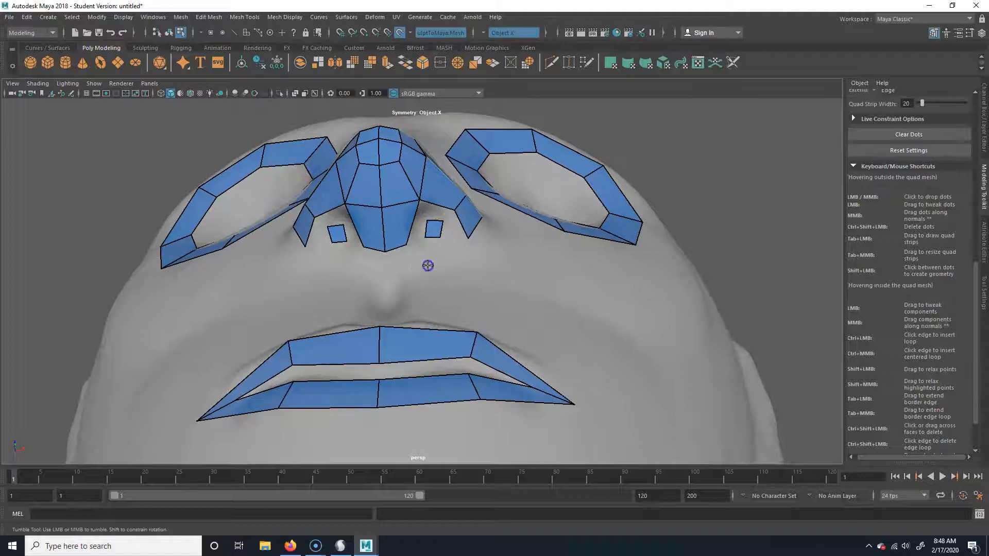
Fill the gaps around the mirrored nostril quads, joining them to the nose tip and nostril wings
{"action": "left_click", "coordinate": [434, 212], "text": "shift"}
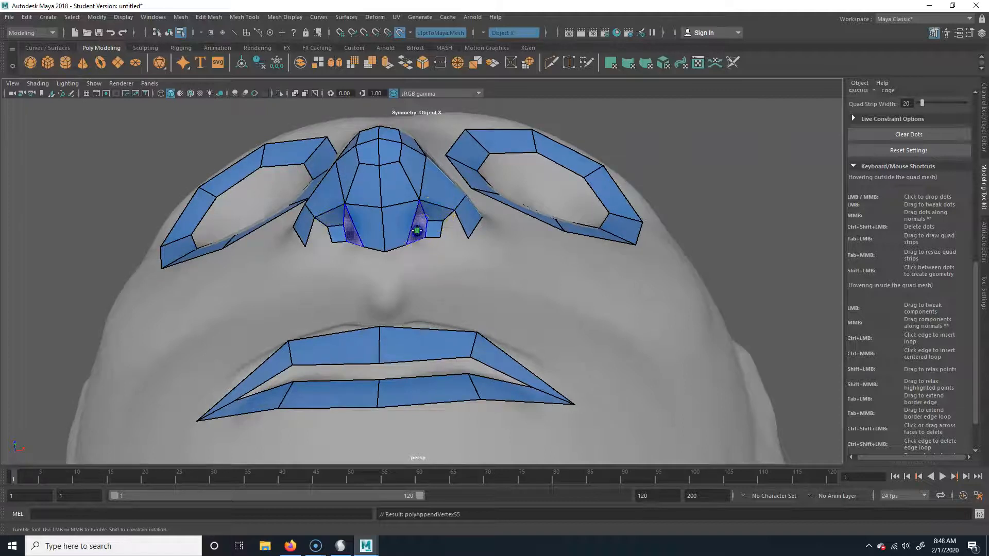
{"action": "left_click", "coordinate": [453, 227], "text": "shift"}
{"action": "left_click_drag", "start_coordinate": [470, 281], "coordinate": [401, 280], "text": "alt"}
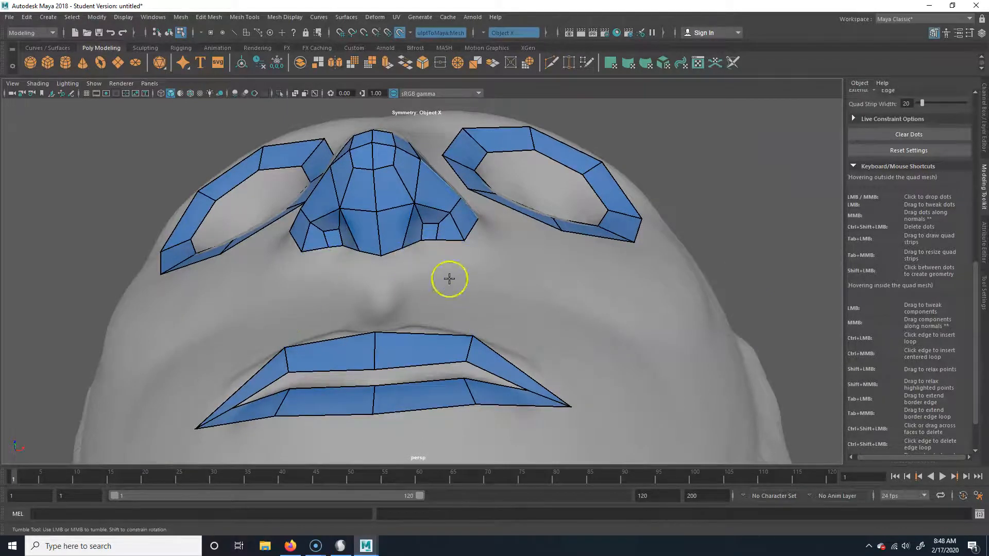
{"action": "left_click_drag", "start_coordinate": [448, 280], "coordinate": [444, 325], "text": "alt"}
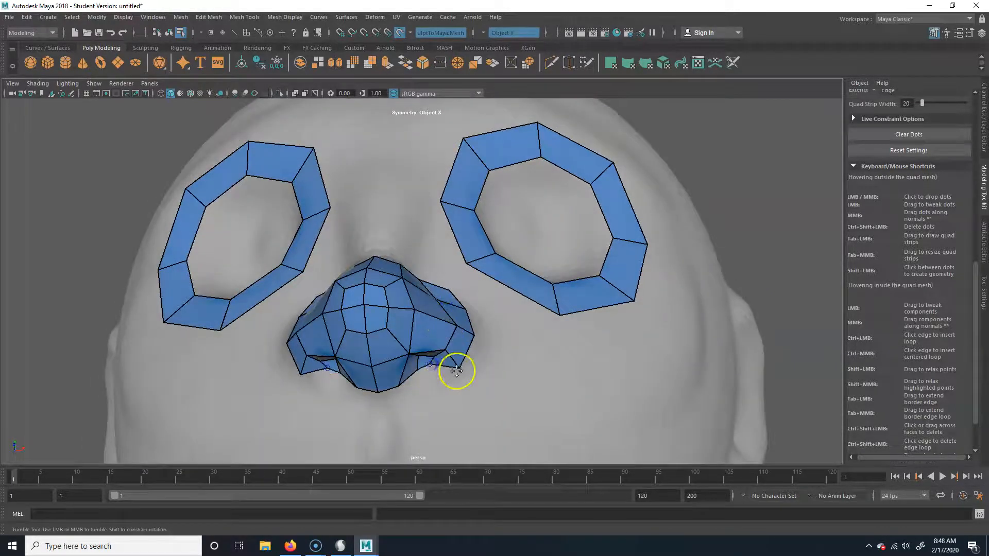
{"action": "left_click", "coordinate": [423, 379], "text": "shift"}
{"action": "mouse_move", "coordinate": [426, 348]}
{"action": "left_mouse_down", "text": "alt"}
{"action": "mouse_move", "coordinate": [426, 400]}
{"action": "mouse_move", "coordinate": [419, 395]}
{"action": "mouse_move", "coordinate": [449, 375]}
{"action": "mouse_move", "coordinate": [401, 295]}
{"action": "mouse_move", "coordinate": [423, 332]}
{"action": "left_mouse_up", "text": "alt"}
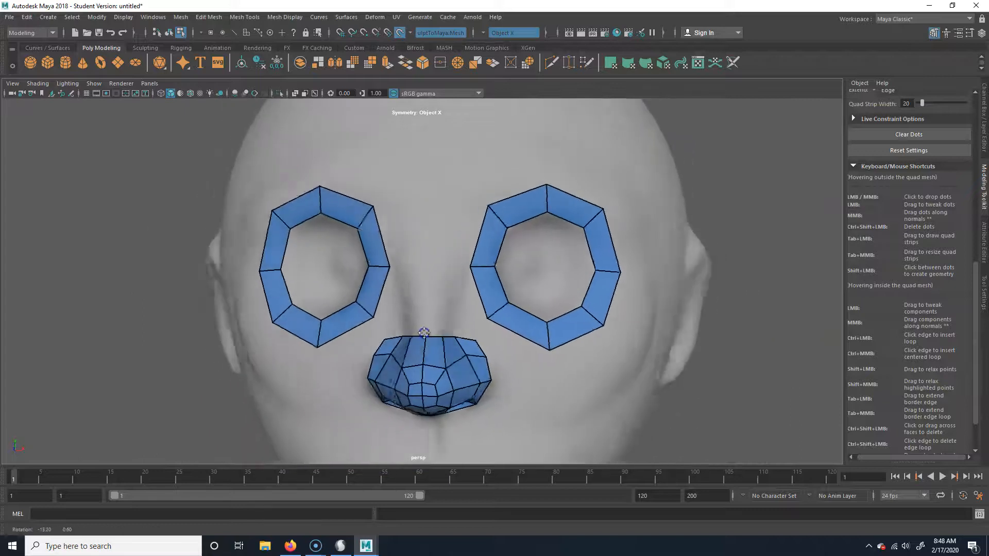
Place a ring of mirrored dots on the live surface around the outside of the eye loops
{"action": "mouse_move", "coordinate": [499, 404]}
{"action": "middle_mouse_down", "text": "alt"}
{"action": "mouse_move", "coordinate": [466, 297]}
{"action": "mouse_move", "coordinate": [444, 345]}
{"action": "middle_mouse_up", "text": "alt"}
{"action": "left_click", "coordinate": [423, 307]}
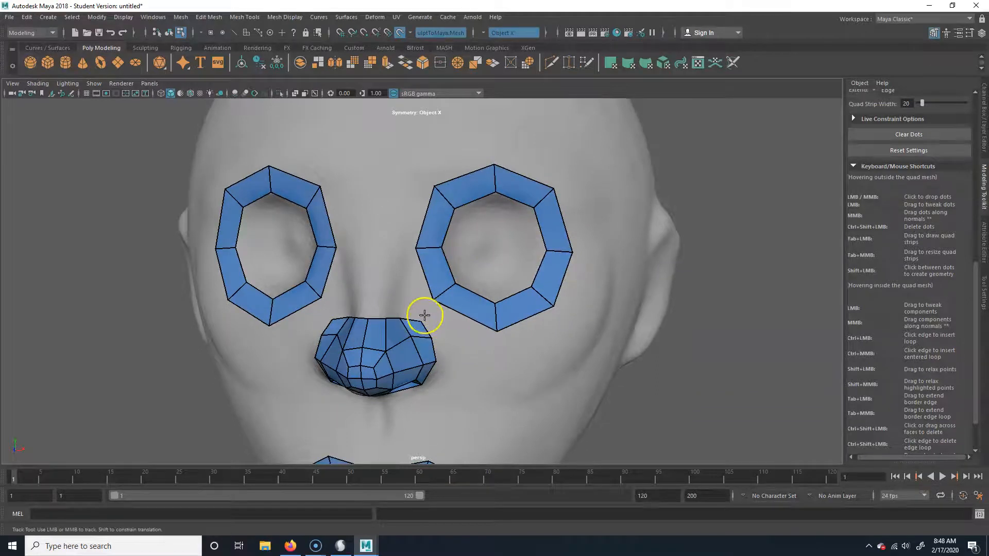
{"action": "left_click", "coordinate": [424, 312]}
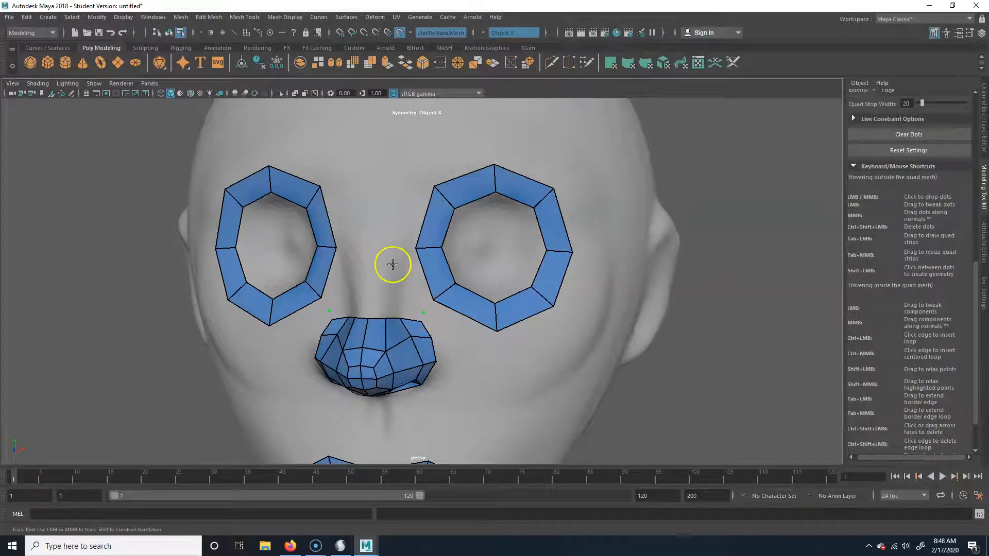
{"action": "left_click", "coordinate": [406, 179]}
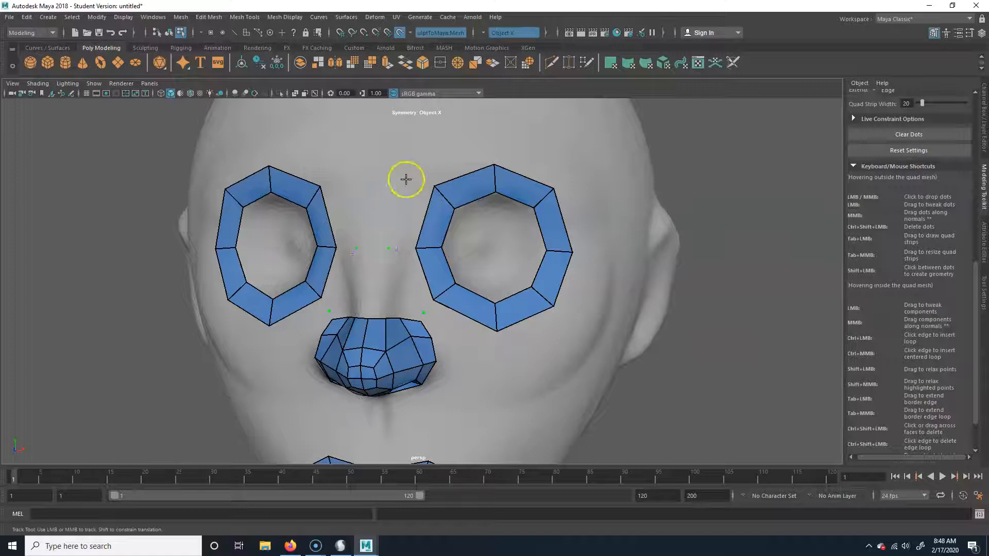
{"action": "left_click", "coordinate": [495, 140]}
{"action": "left_click", "coordinate": [580, 175]}
{"action": "left_click", "coordinate": [599, 258]}
{"action": "left_click", "coordinate": [568, 331]}
{"action": "left_click", "coordinate": [500, 357]}
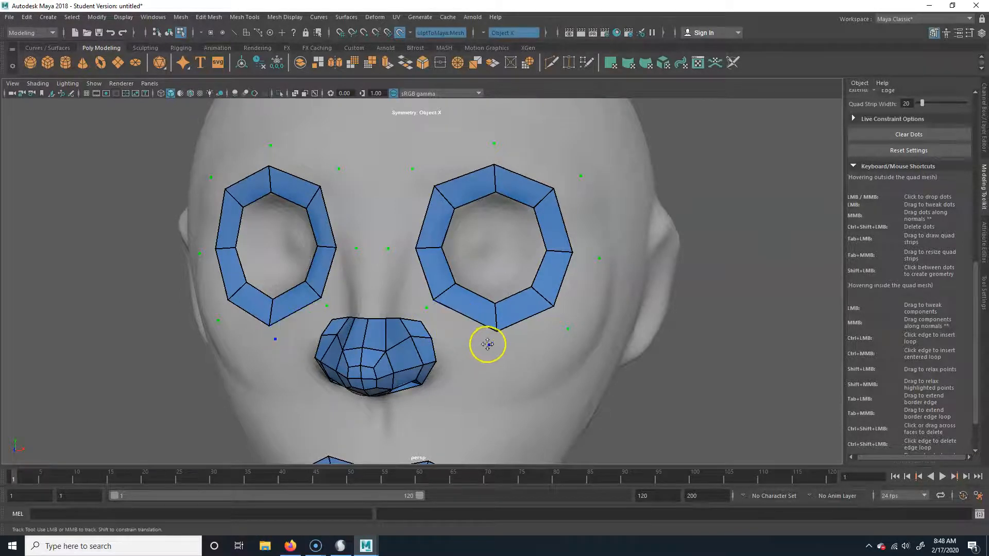
Fill between the dots and the eye loops to complete a second ring of quads around each eye
{"action": "left_click", "coordinate": [453, 310], "text": "shift"}
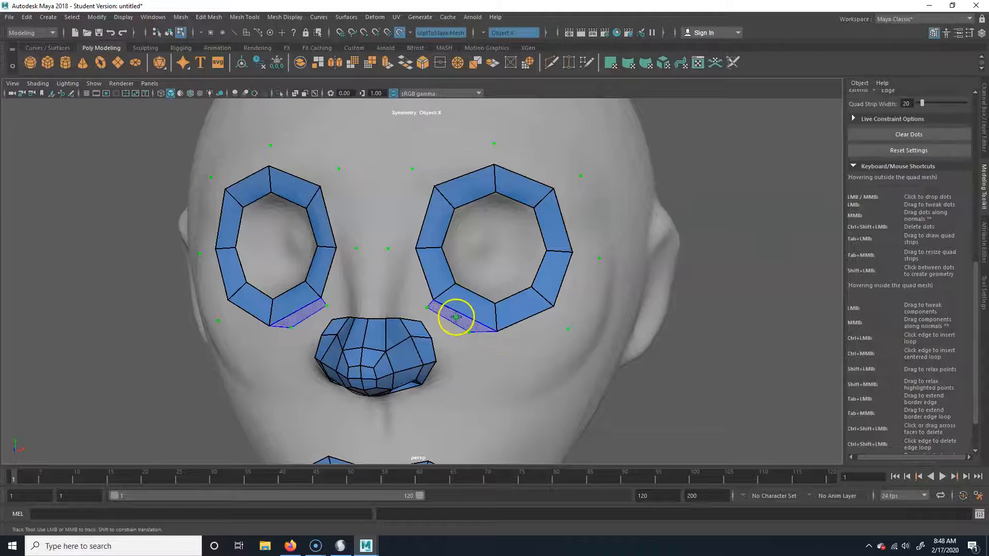
{"action": "left_click", "coordinate": [456, 317], "text": "shift"}
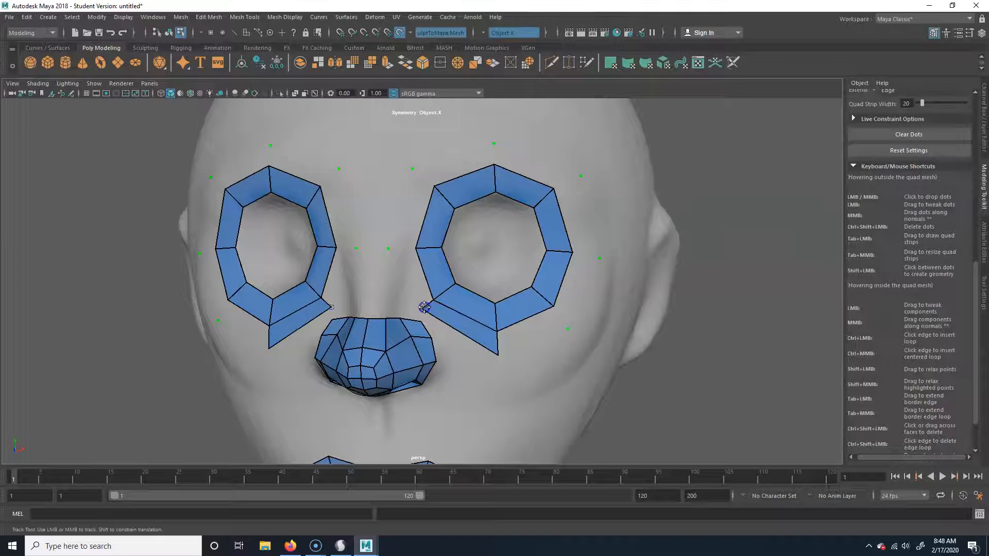
{"action": "left_click", "coordinate": [404, 276], "text": "shift"}
{"action": "left_click", "coordinate": [410, 209], "text": "shift"}
{"action": "left_click", "coordinate": [459, 154], "text": "shift"}
{"action": "left_click", "coordinate": [533, 162], "text": "shift"}
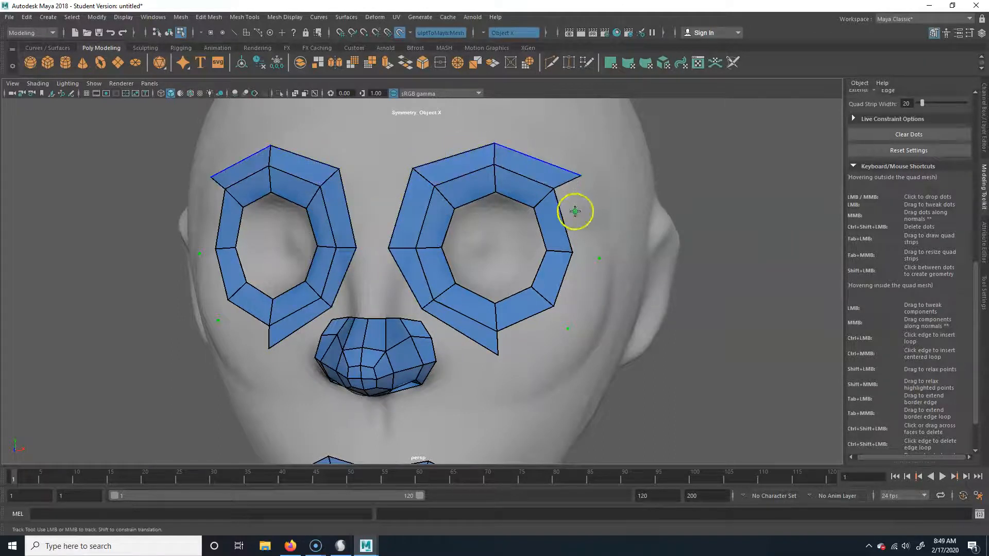
{"action": "left_click", "coordinate": [583, 213], "text": "shift"}
{"action": "left_click", "coordinate": [580, 277], "text": "shift"}
{"action": "left_click", "coordinate": [540, 337], "text": "shift"}
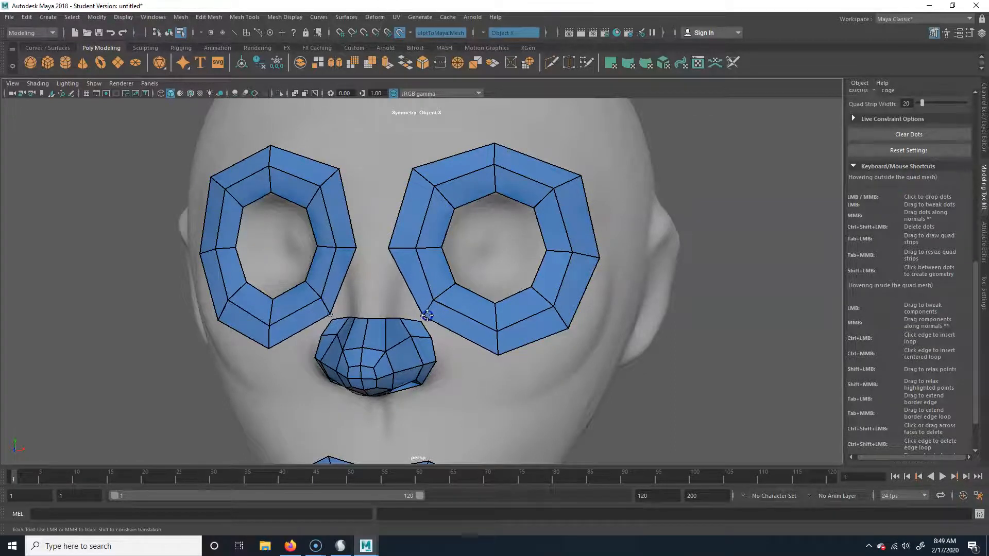
Place mirrored dots above and below the lips and fill the outer row of quads under the lower lip
{"action": "middle_click_drag", "start_coordinate": [478, 339], "coordinate": [483, 177], "text": "alt"}
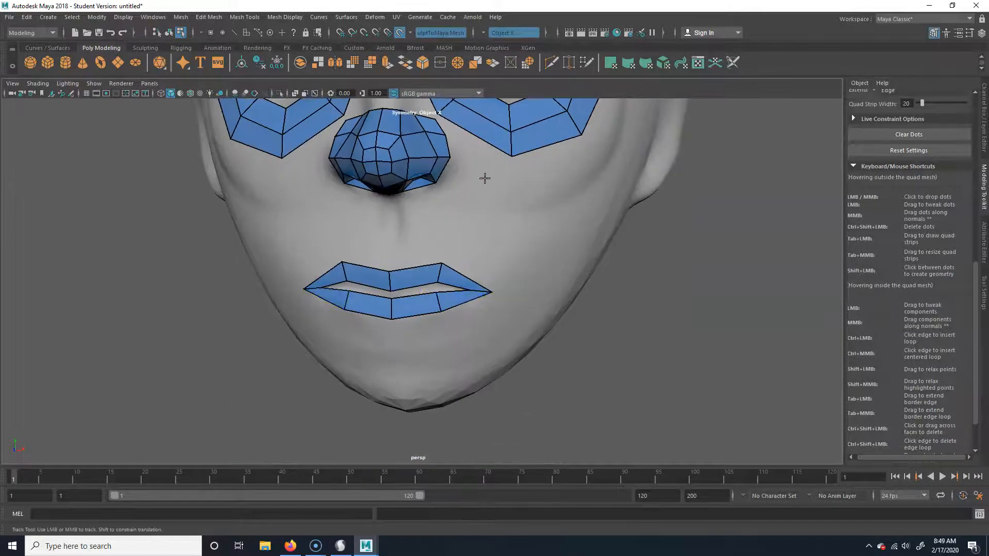
{"action": "left_click", "coordinate": [390, 245]}
{"action": "left_click", "coordinate": [441, 243]}
{"action": "left_click", "coordinate": [452, 340]}
{"action": "left_click", "coordinate": [423, 331], "text": "shift"}
{"action": "left_click", "coordinate": [472, 314], "text": "shift"}
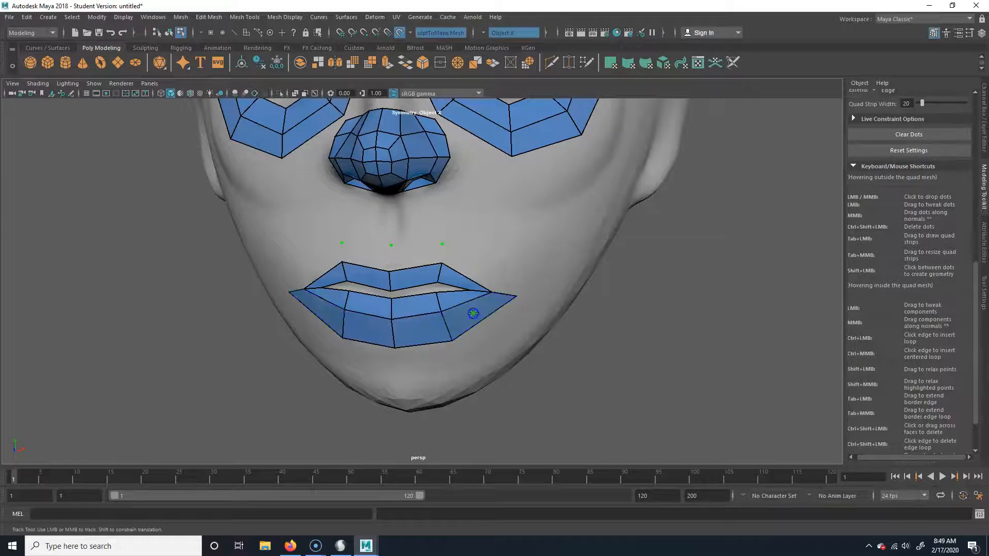
Undo the stray face between mouth and nose, then fill the outer quad row above the upper lip and raise its centre vertex
{"action": "key", "text": "space"}
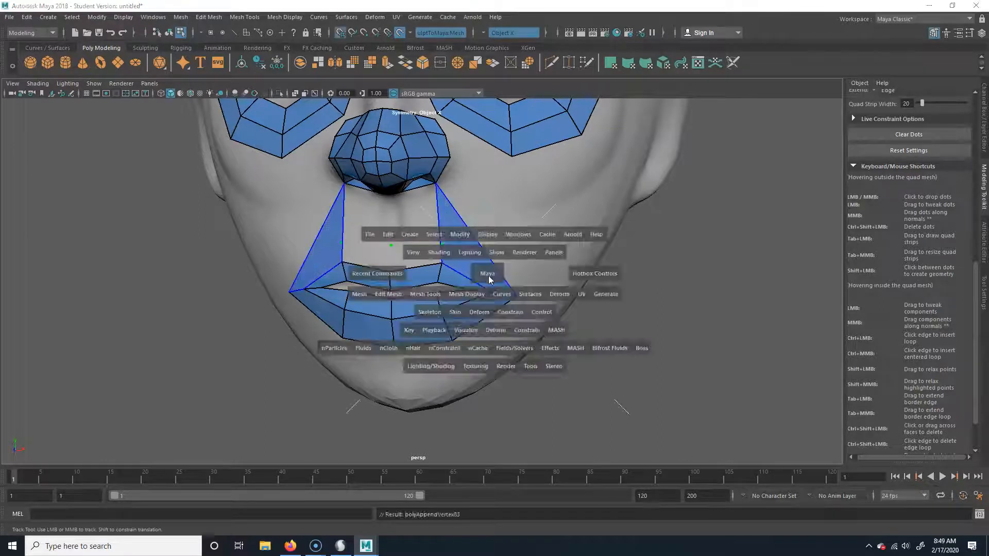
{"action": "key", "text": "ctrl+z"}
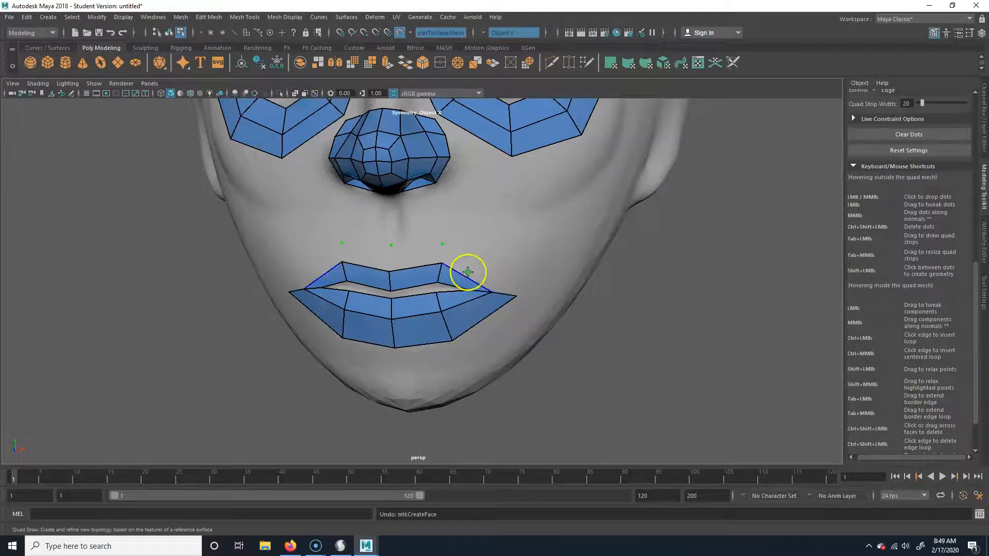
{"action": "left_click", "coordinate": [479, 271], "text": "shift"}
{"action": "left_click", "coordinate": [477, 278], "text": "ctrl+shift"}
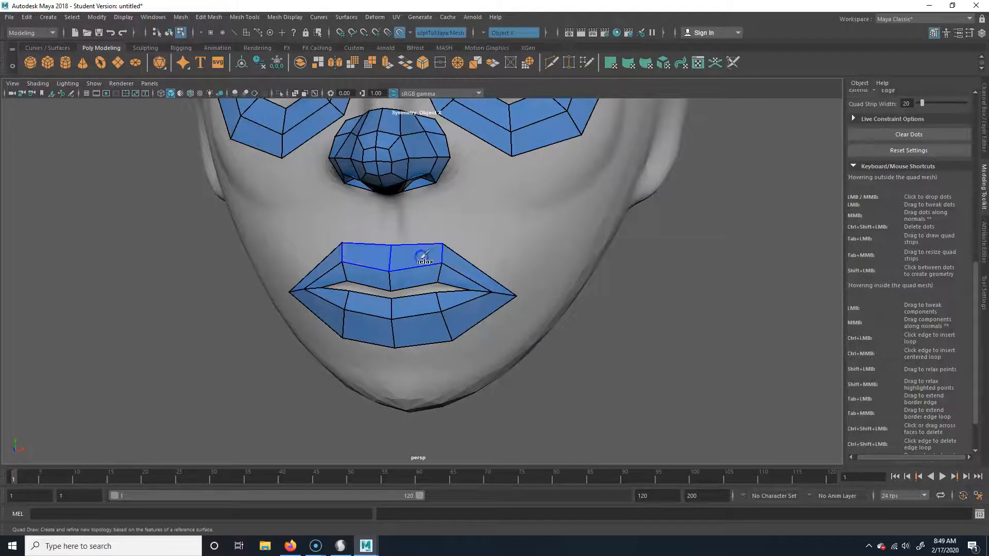
{"action": "left_click_drag", "start_coordinate": [391, 244], "coordinate": [390, 238]}
Bridge the two eye loops between the brows with a mirrored pair of quads meeting at the centre line
{"action": "middle_click_drag", "start_coordinate": [495, 258], "coordinate": [526, 379], "text": "alt"}
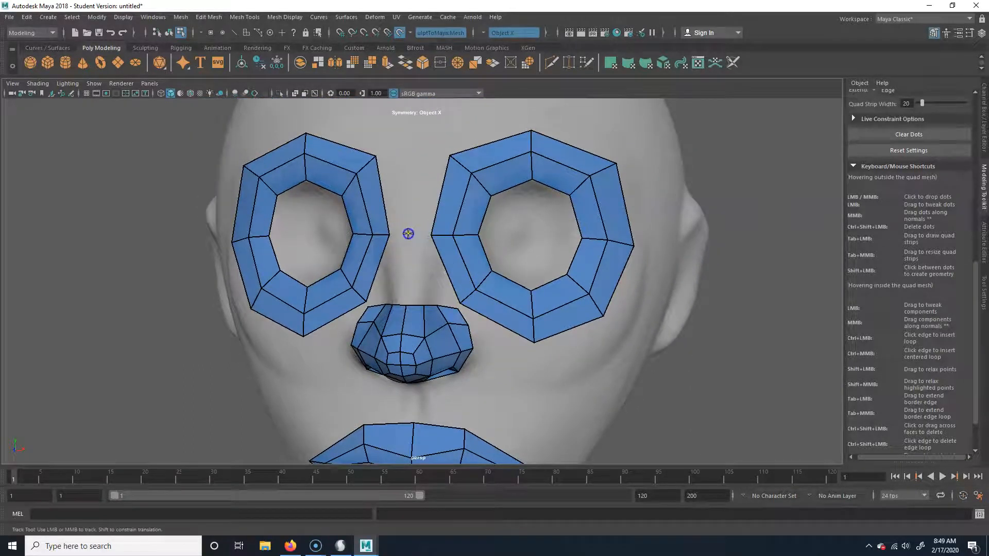
{"action": "left_click", "coordinate": [418, 151]}
{"action": "left_click", "coordinate": [431, 189], "text": "shift"}
{"action": "left_click_drag", "start_coordinate": [426, 194], "coordinate": [438, 297], "text": "alt"}
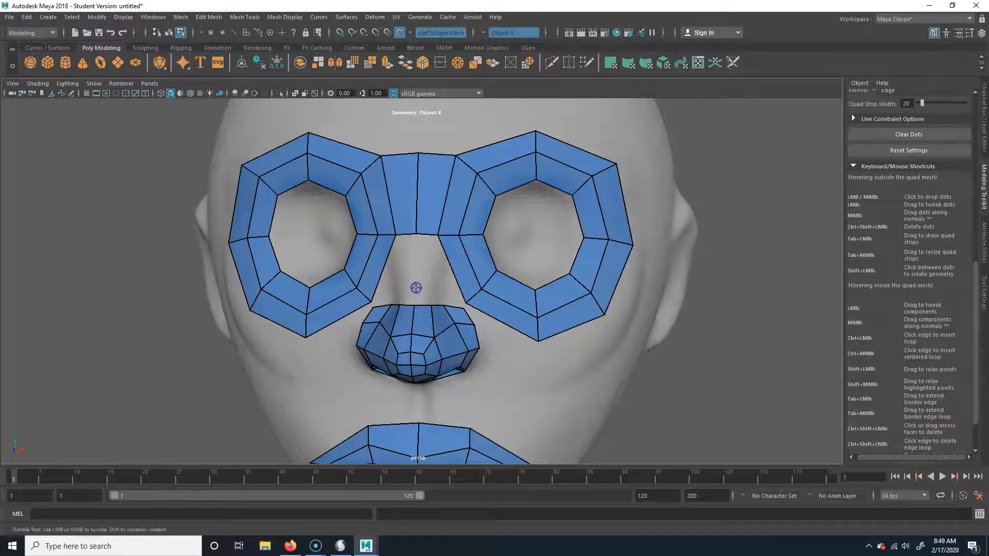
Place dots down the nose bridge and fill quads connecting the brow bridge to the top of the nose mesh
{"action": "scroll", "coordinate": [422, 301], "scroll_direction": "up", "scroll_amount": 2}
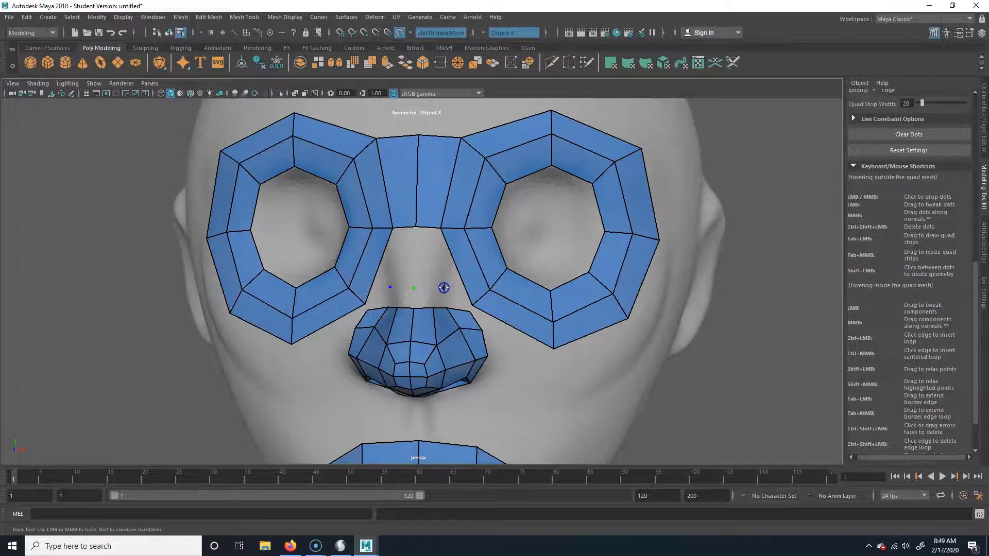
{"action": "left_click", "coordinate": [430, 258], "text": "shift"}
{"action": "left_click_drag", "start_coordinate": [441, 287], "coordinate": [439, 294], "text": "alt"}
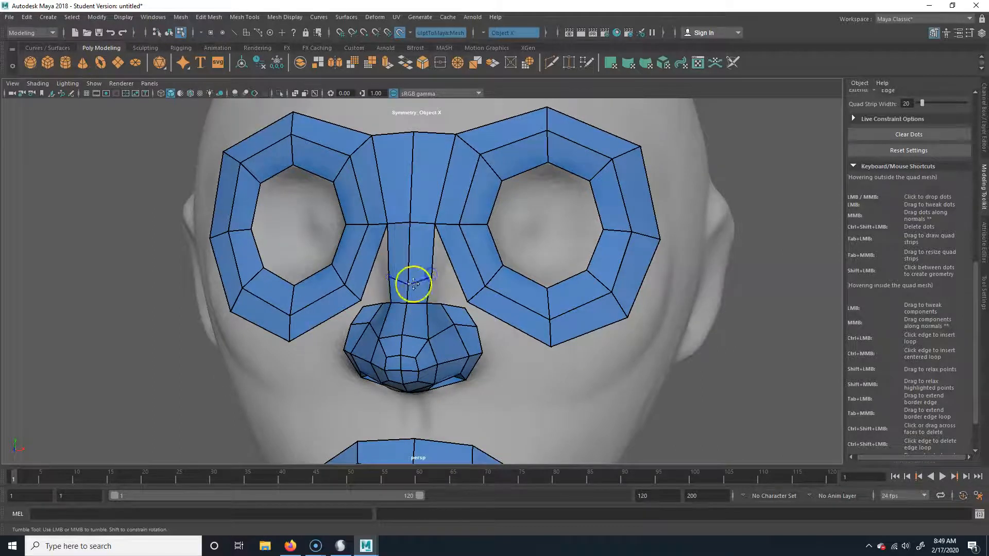
{"action": "left_click_drag", "start_coordinate": [389, 280], "coordinate": [412, 292], "text": "alt"}
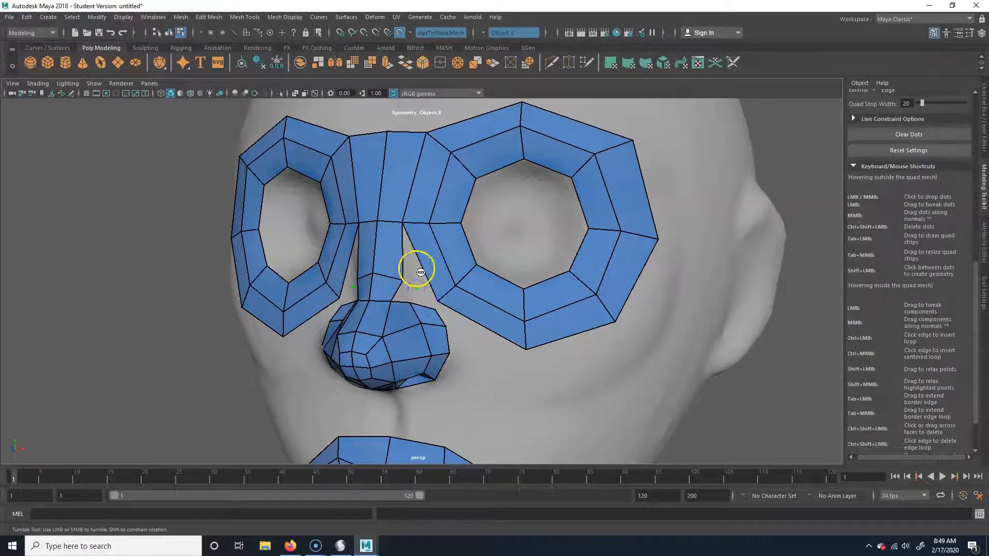
Fill the gaps between the nose bridge and the inner eye loops, and adjust the vertices beside the bridge
{"action": "right_click_drag", "start_coordinate": [337, 309], "coordinate": [517, 305], "text": "alt"}
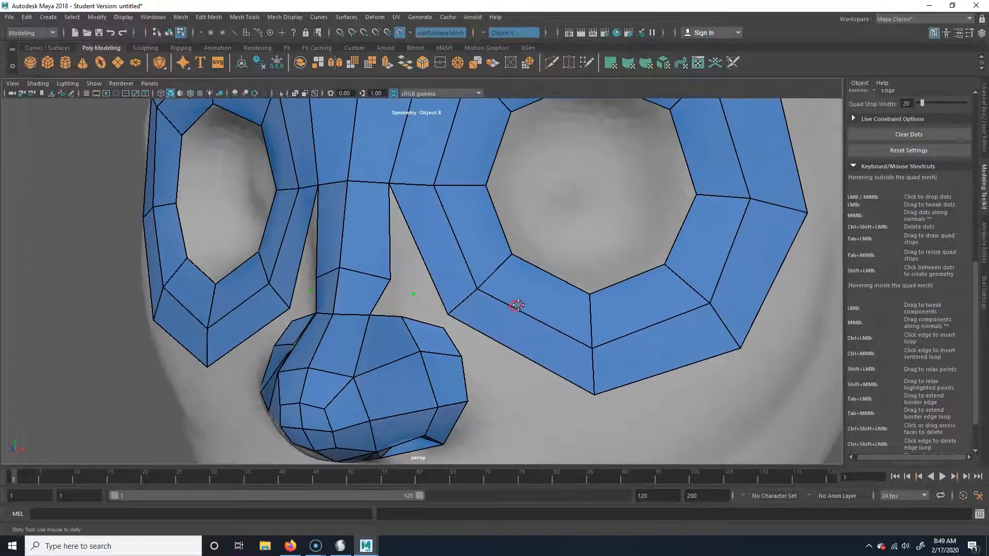
{"action": "left_click", "coordinate": [413, 259], "text": "shift"}
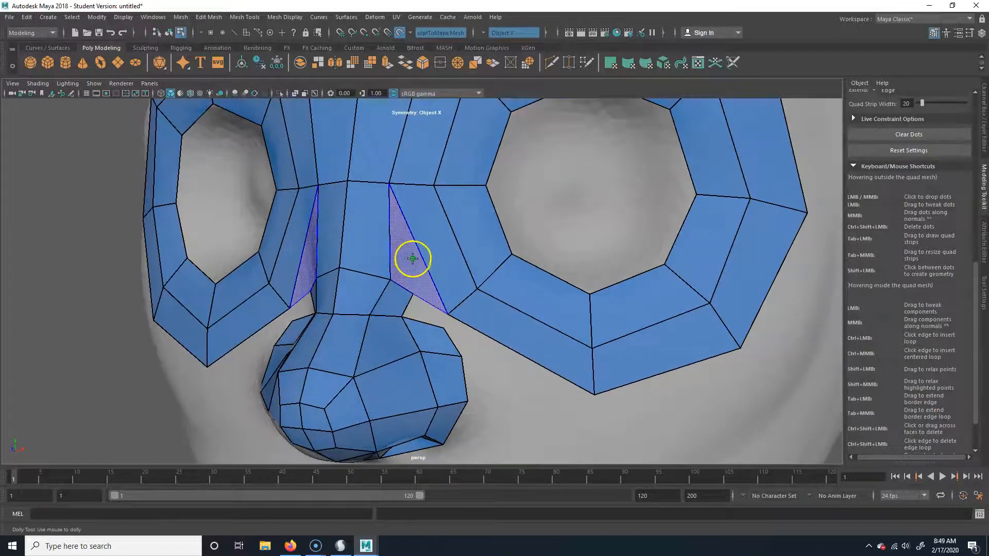
{"action": "left_click", "coordinate": [413, 260], "text": "shift"}
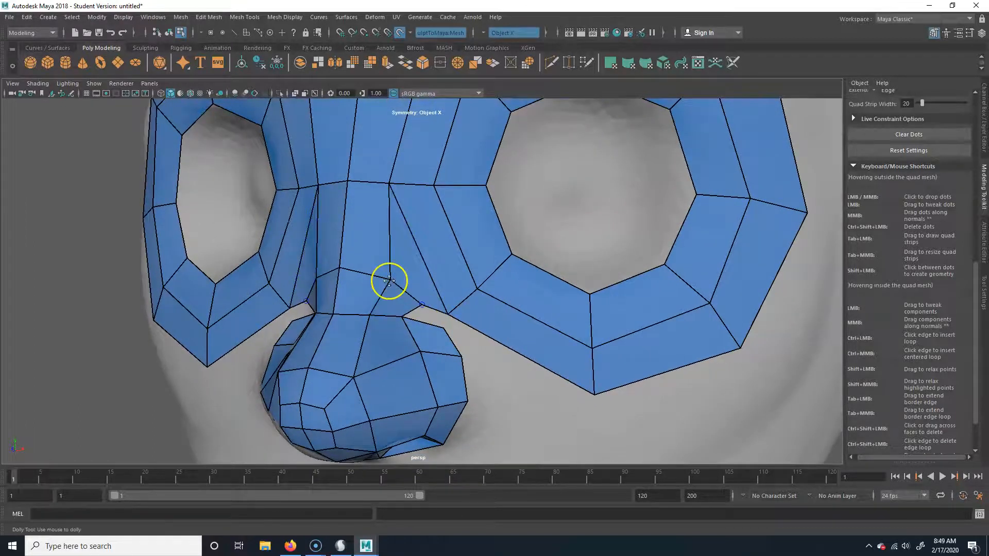
{"action": "left_click_drag", "start_coordinate": [383, 276], "coordinate": [439, 335], "text": "alt"}
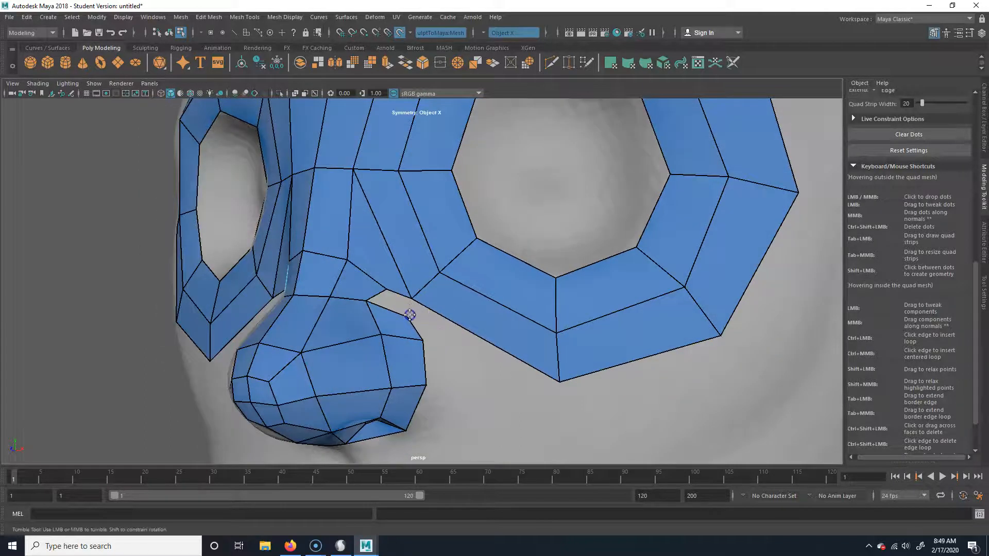
{"action": "scroll", "coordinate": [404, 305], "scroll_direction": "down", "scroll_amount": 4}
{"action": "left_click_drag", "start_coordinate": [400, 297], "coordinate": [419, 292], "text": "alt"}
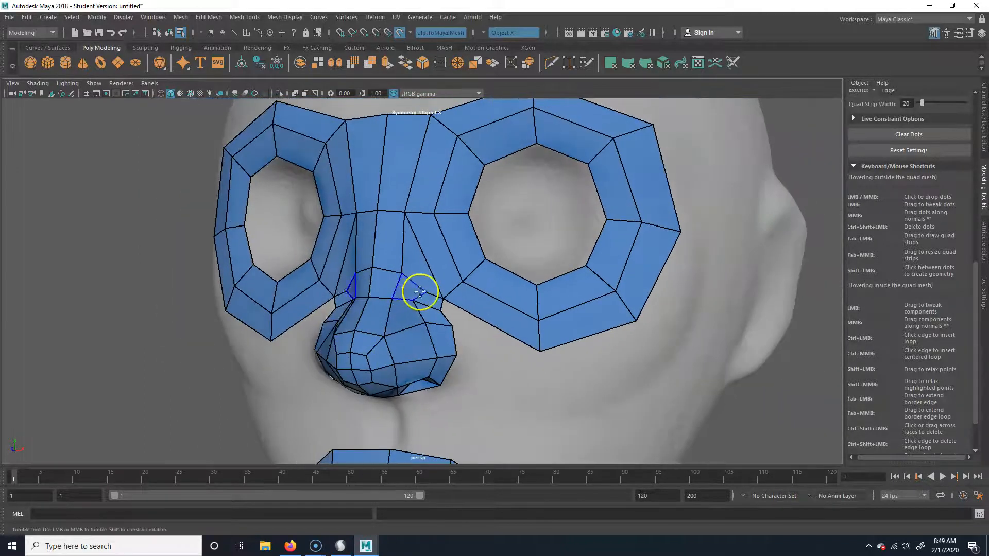
Examine the joined nose and eye mesh from several angles, including from below
{"action": "left_click_drag", "start_coordinate": [464, 369], "coordinate": [516, 333], "text": "alt"}
{"action": "middle_click_drag", "start_coordinate": [439, 350], "coordinate": [442, 326], "text": "alt"}
{"action": "mouse_move", "coordinate": [443, 326]}
{"action": "left_mouse_down", "text": "alt"}
{"action": "mouse_move", "coordinate": [435, 341]}
{"action": "mouse_move", "coordinate": [447, 332]}
{"action": "left_mouse_up", "text": "alt"}
{"action": "right_click_drag", "start_coordinate": [463, 330], "coordinate": [433, 335], "text": "alt"}
{"action": "left_click_drag", "start_coordinate": [437, 340], "coordinate": [503, 330], "text": "alt"}
{"action": "right_click_drag", "start_coordinate": [494, 328], "coordinate": [455, 318], "text": "alt"}
{"action": "left_click_drag", "start_coordinate": [424, 353], "coordinate": [412, 312], "text": "alt"}
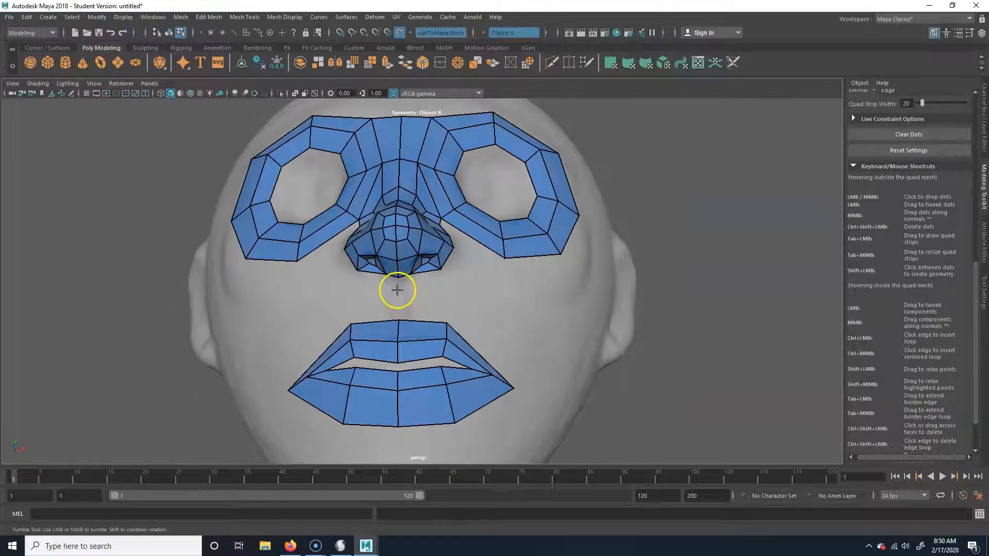
Place another ring of mirrored dots around the mouth and fill it as a further outer loop of quads
{"action": "left_click", "coordinate": [445, 294]}
{"action": "left_click", "coordinate": [537, 398]}
{"action": "left_click", "coordinate": [438, 435], "text": "shift"}
{"action": "left_click", "coordinate": [490, 420], "text": "shift"}
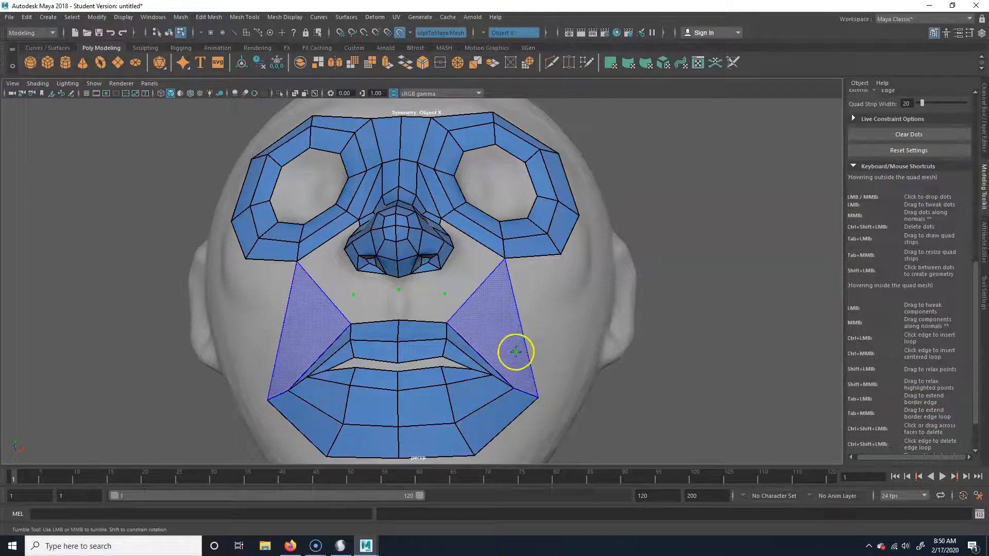
{"action": "left_click", "coordinate": [494, 355], "text": "shift"}
{"action": "left_click", "coordinate": [421, 306], "text": "shift"}
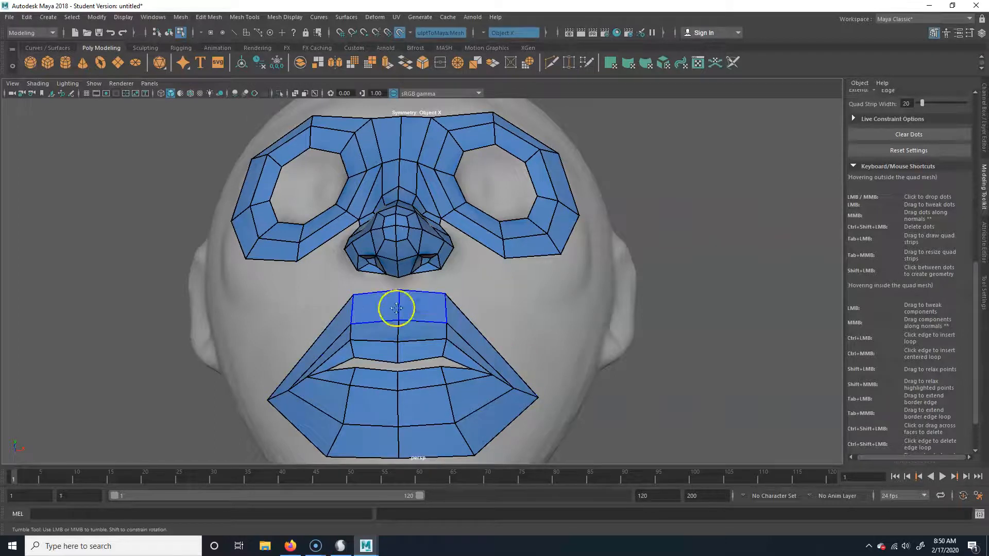
Insert mirrored edge loops on both sides of the centre line through the upper and lower mouth quads
{"action": "left_click_drag", "start_coordinate": [397, 309], "coordinate": [267, 335], "text": "alt"}
{"action": "right_click_drag", "start_coordinate": [267, 335], "coordinate": [474, 324], "text": "alt"}
{"action": "middle_click_drag", "start_coordinate": [474, 323], "coordinate": [527, 264], "text": "alt"}
{"action": "left_click_drag", "start_coordinate": [375, 289], "coordinate": [434, 254], "text": "alt"}
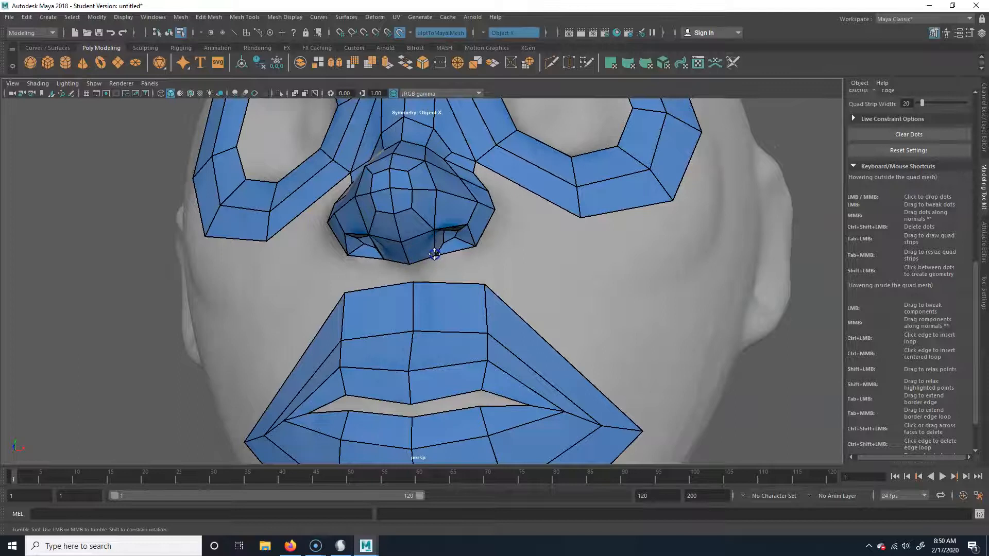
{"action": "middle_click_drag", "start_coordinate": [442, 344], "coordinate": [422, 343], "text": "alt"}
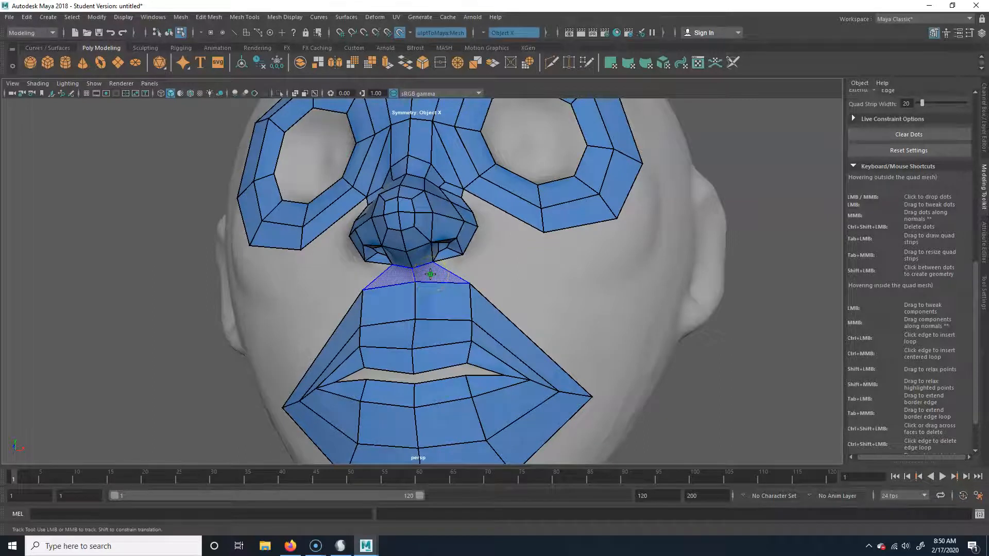
{"action": "middle_click_drag", "start_coordinate": [442, 282], "coordinate": [441, 225], "text": "alt"}
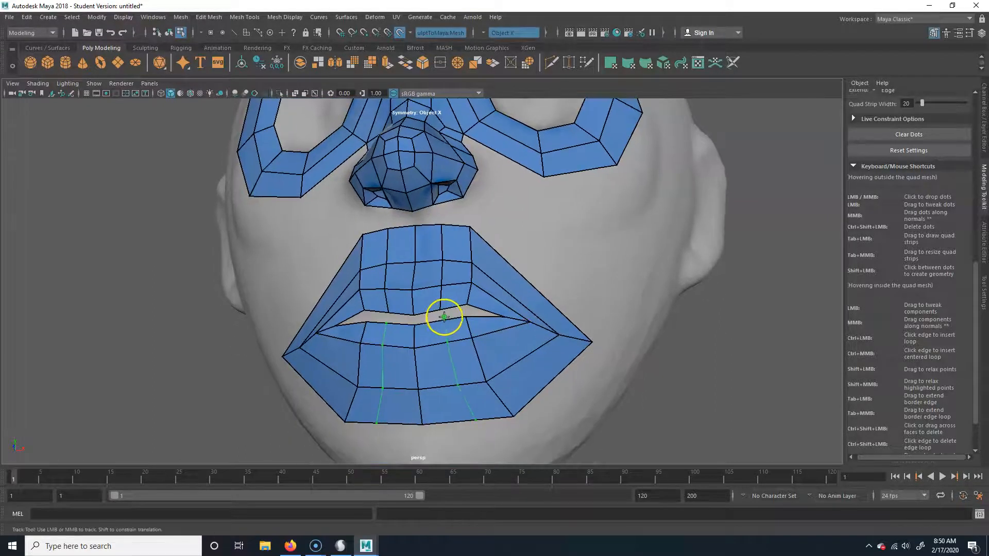
{"action": "left_click", "coordinate": [438, 326], "text": "ctrl"}
Reposition the lower lip vertices for more even spacing and pull the mouth patch's upper outer corners toward the cheeks
{"action": "left_click_drag", "start_coordinate": [427, 308], "coordinate": [376, 404], "text": "alt"}
{"action": "left_click_drag", "start_coordinate": [410, 371], "coordinate": [379, 363]}
{"action": "mouse_move", "coordinate": [427, 326]}
{"action": "left_mouse_down"}
{"action": "mouse_move", "coordinate": [414, 320]}
{"action": "mouse_move", "coordinate": [442, 333]}
{"action": "left_mouse_up"}
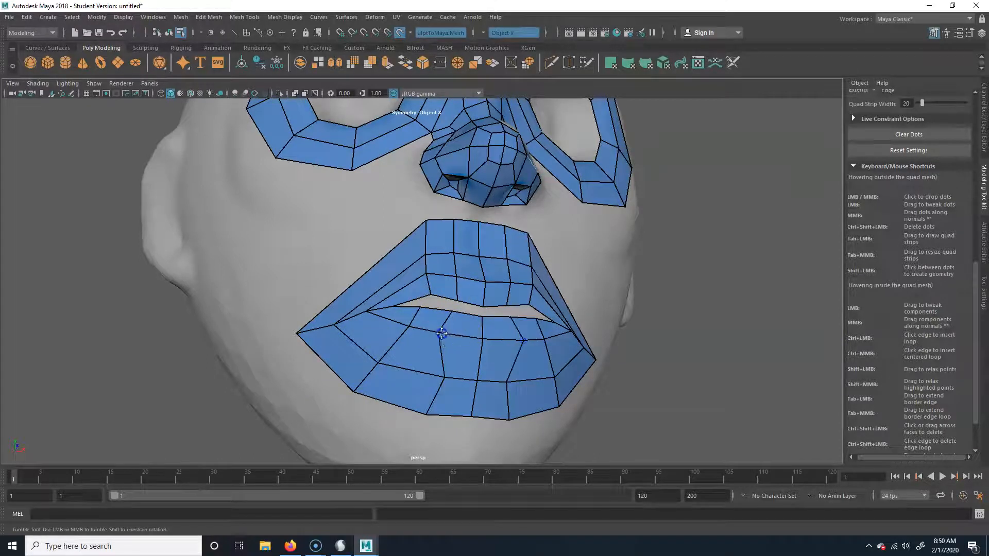
{"action": "left_click_drag", "start_coordinate": [446, 377], "coordinate": [424, 376]}
{"action": "left_click_drag", "start_coordinate": [428, 412], "coordinate": [404, 365]}
{"action": "left_click_drag", "start_coordinate": [404, 250], "coordinate": [345, 276]}
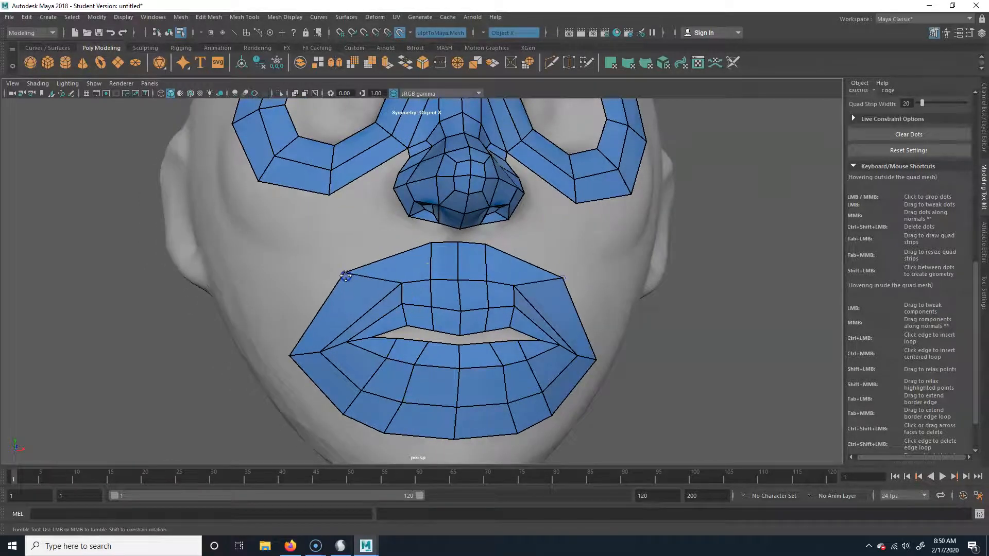
Spread the vertices along the top of the upper lip and fill mirrored quads between the lip and the nostrils
{"action": "left_click_drag", "start_coordinate": [405, 283], "coordinate": [385, 330]}
{"action": "left_click_drag", "start_coordinate": [440, 256], "coordinate": [427, 330]}
{"action": "left_click_drag", "start_coordinate": [571, 350], "coordinate": [543, 361], "text": "alt"}
{"action": "left_click_drag", "start_coordinate": [408, 359], "coordinate": [457, 345], "text": "alt"}
{"action": "left_click_drag", "start_coordinate": [512, 264], "coordinate": [487, 245]}
{"action": "left_click", "coordinate": [461, 250], "text": "shift"}
{"action": "left_click", "coordinate": [461, 238], "text": "shift"}
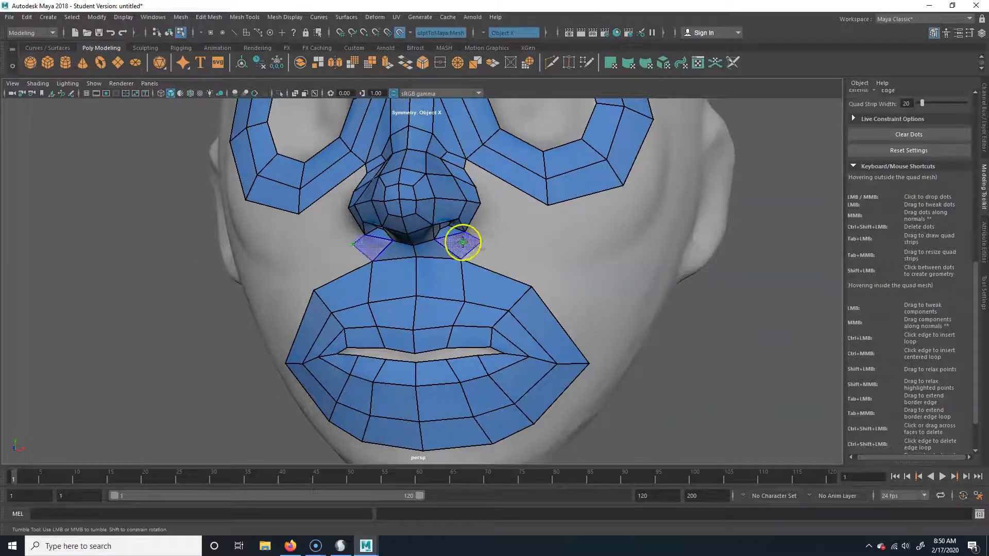
Extend the mesh with mirrored quads above the mouth's upper outer corners and beside the nostrils
{"action": "left_click_drag", "start_coordinate": [514, 298], "coordinate": [510, 308], "text": "alt"}
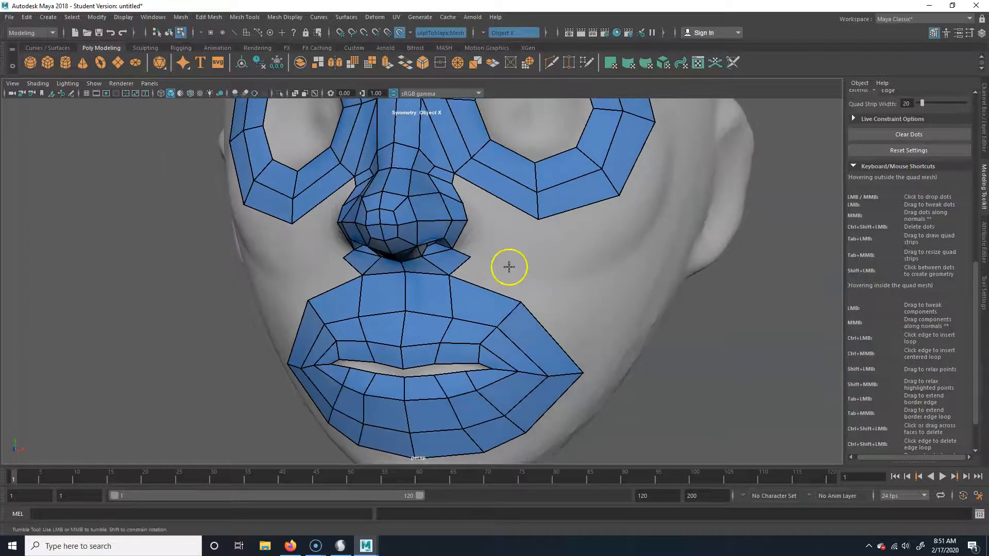
{"action": "left_click", "coordinate": [487, 276], "text": "shift"}
{"action": "left_click_drag", "start_coordinate": [558, 338], "coordinate": [540, 326], "text": "alt"}
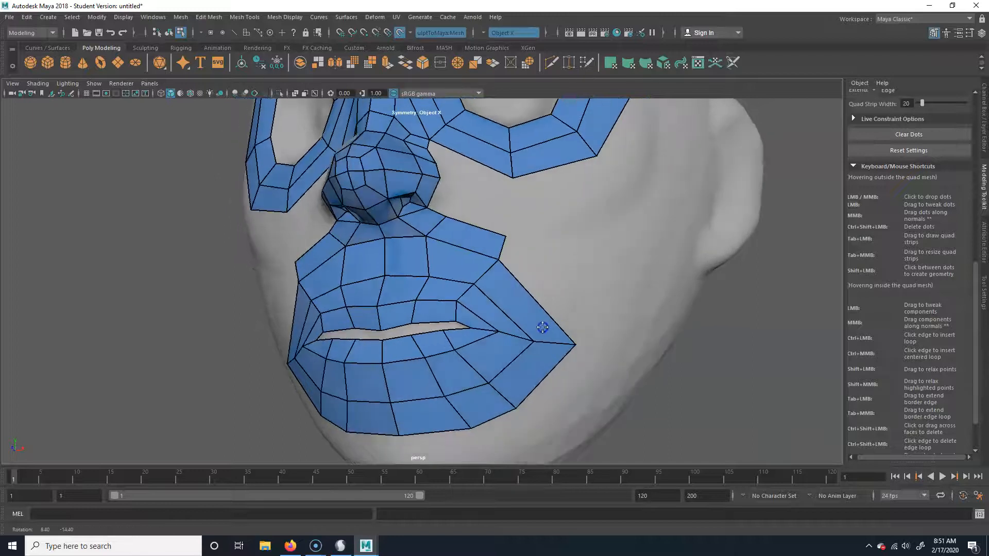
{"action": "left_click_drag", "start_coordinate": [583, 277], "coordinate": [592, 319], "text": "alt"}
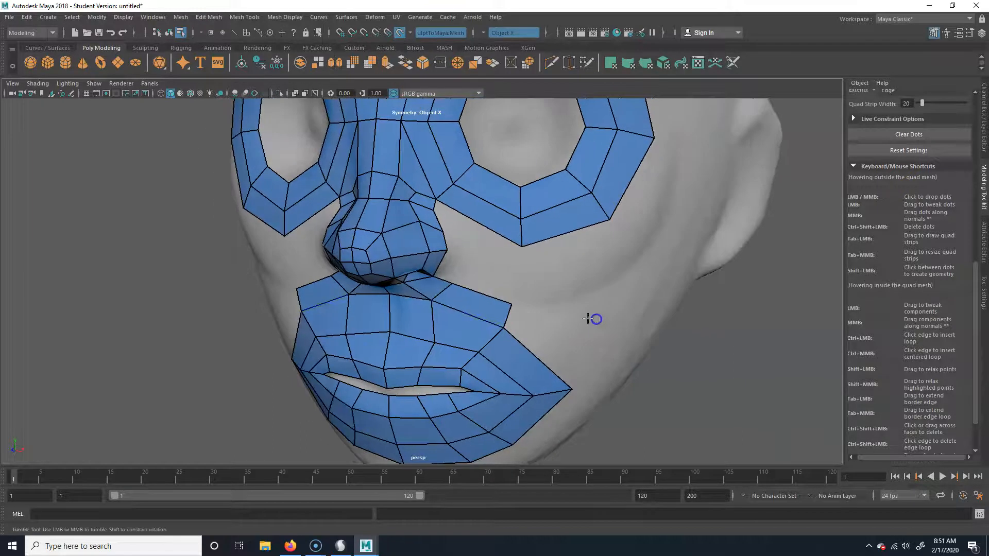
{"action": "right_click_drag", "start_coordinate": [593, 318], "coordinate": [517, 294], "text": "alt"}
{"action": "left_click_drag", "start_coordinate": [517, 294], "coordinate": [411, 249], "text": "alt"}
{"action": "left_click", "coordinate": [468, 287], "text": "shift"}
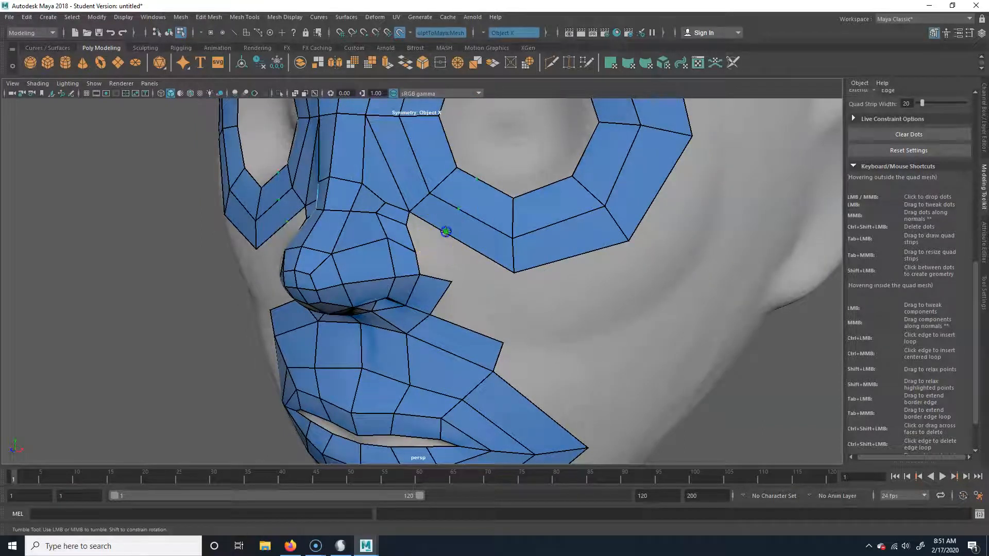
Insert mirrored edge loops across the lower inner and upper inner sections of the eye rings
{"action": "left_click_drag", "start_coordinate": [456, 267], "coordinate": [559, 228], "text": "alt"}
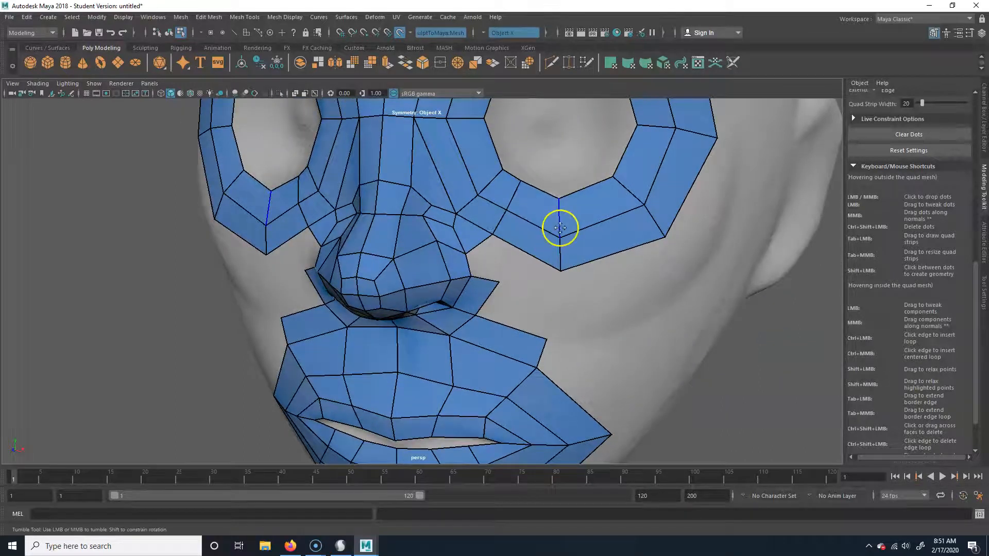
{"action": "right_click_drag", "start_coordinate": [560, 228], "coordinate": [438, 240], "text": "alt"}
{"action": "middle_click_drag", "start_coordinate": [437, 240], "coordinate": [441, 263], "text": "alt"}
{"action": "left_click", "coordinate": [476, 170], "text": "ctrl"}
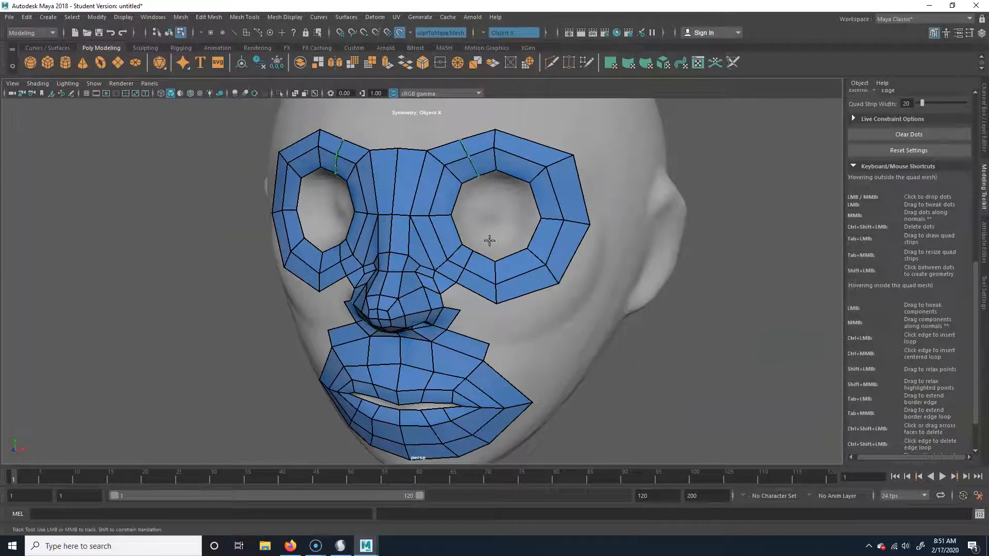
Move the upper vertices of the eye rings so the segments around the inserted loop are evenly spaced
{"action": "left_click_drag", "start_coordinate": [444, 258], "coordinate": [441, 251]}
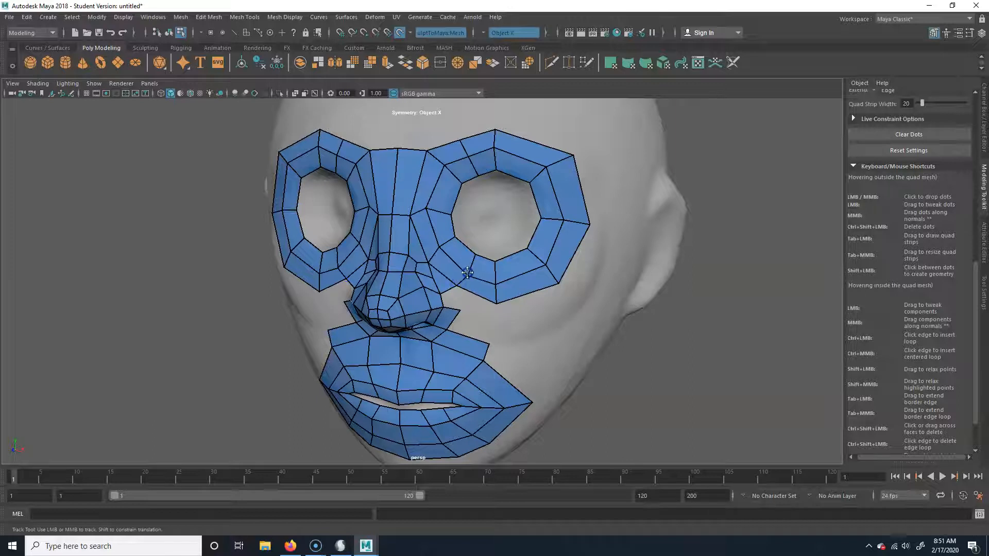
{"action": "left_click_drag", "start_coordinate": [494, 132], "coordinate": [516, 128]}
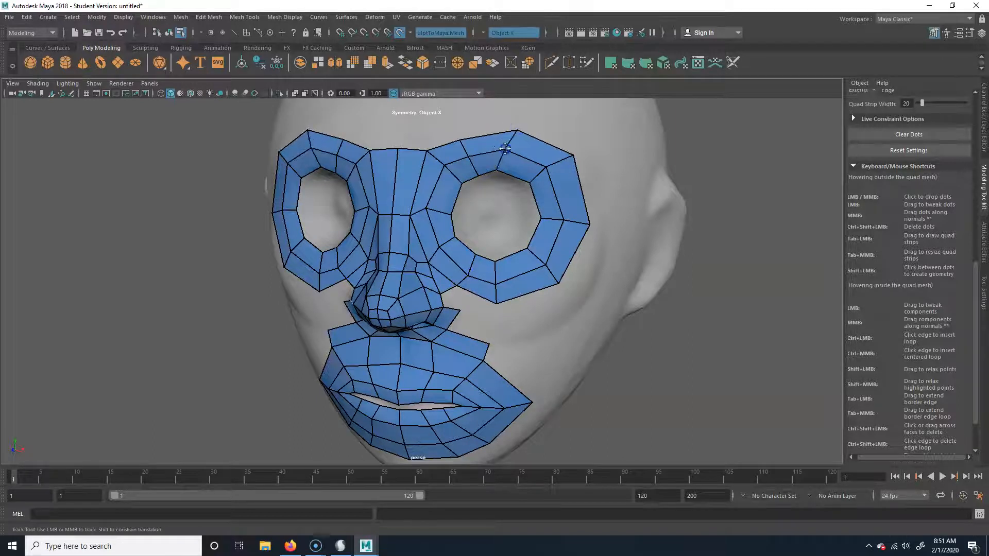
{"action": "left_click_drag", "start_coordinate": [459, 140], "coordinate": [480, 155]}
Fill the gap between the nostrils, lower eye rings and upper mouth patch with mirrored cheek quads
{"action": "left_click_drag", "start_coordinate": [544, 311], "coordinate": [507, 281], "text": "alt"}
{"action": "right_click_drag", "start_coordinate": [471, 276], "coordinate": [501, 285], "text": "alt"}
{"action": "middle_click_drag", "start_coordinate": [501, 284], "coordinate": [497, 295], "text": "alt"}
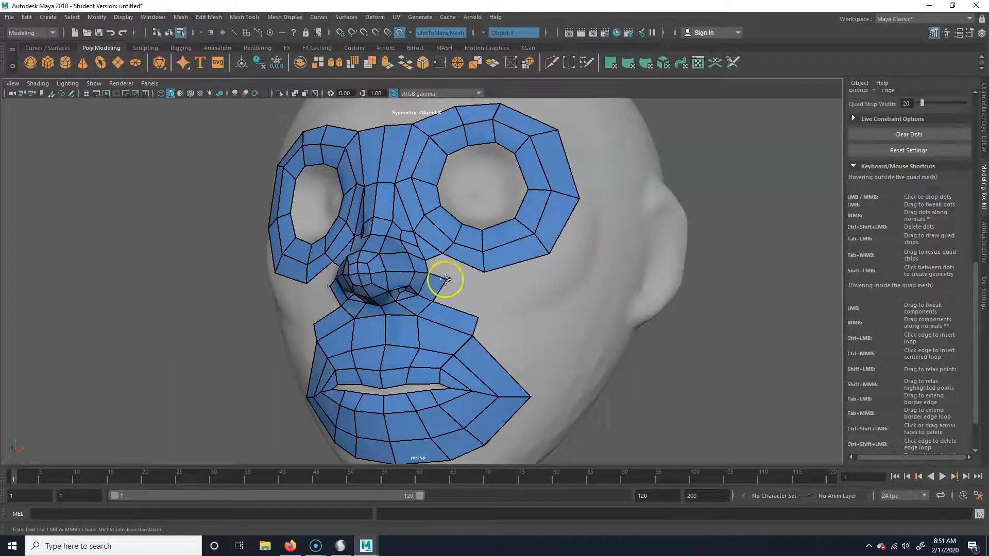
{"action": "left_click", "coordinate": [437, 272], "text": "shift"}
{"action": "left_click", "coordinate": [480, 293]}
{"action": "left_click", "coordinate": [468, 275], "text": "shift"}
{"action": "left_click", "coordinate": [461, 301], "text": "shift"}
{"action": "right_click_drag", "start_coordinate": [461, 301], "coordinate": [450, 318], "text": "alt"}
{"action": "mouse_move", "coordinate": [450, 318]}
{"action": "left_mouse_down", "text": "alt"}
{"action": "mouse_move", "coordinate": [526, 312]}
{"action": "mouse_move", "coordinate": [446, 317]}
{"action": "left_mouse_up", "text": "alt"}
{"action": "middle_click_drag", "start_coordinate": [498, 327], "coordinate": [481, 309], "text": "alt"}
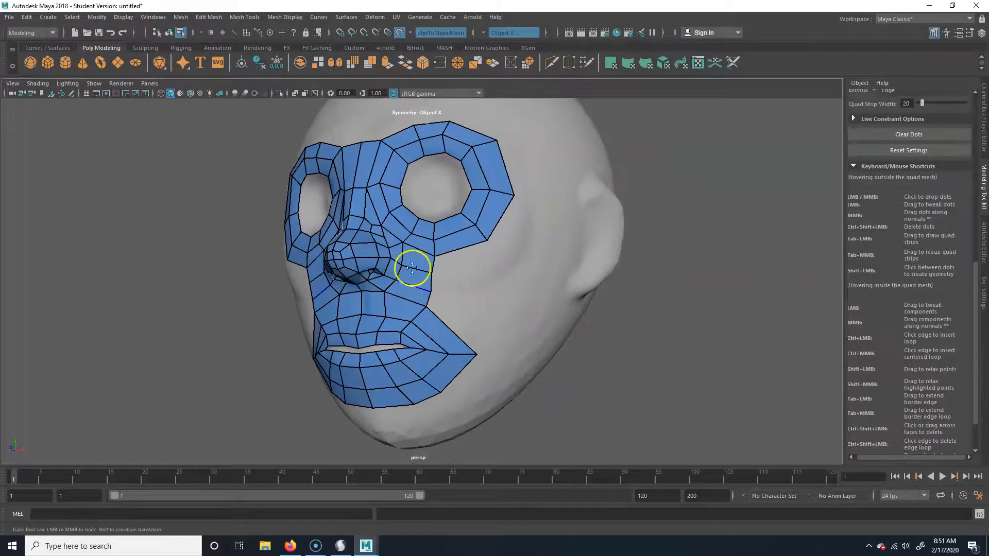
{"action": "mouse_move", "coordinate": [431, 312]}
{"action": "left_mouse_down", "text": "alt"}
{"action": "mouse_move", "coordinate": [415, 322]}
{"action": "mouse_move", "coordinate": [426, 315]}
{"action": "left_mouse_up", "text": "alt"}
{"action": "right_click_drag", "start_coordinate": [426, 315], "coordinate": [436, 319], "text": "alt"}
Place mirrored dots above the brow and fill a row of quads across the top of both eye rings
{"action": "left_click_drag", "start_coordinate": [410, 325], "coordinate": [468, 354], "text": "alt"}
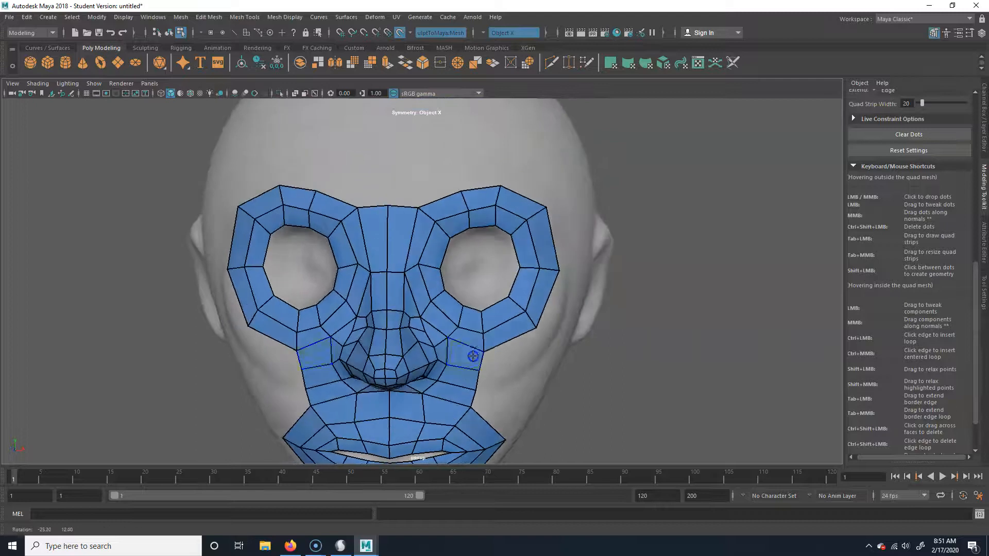
{"action": "left_click", "coordinate": [417, 180]}
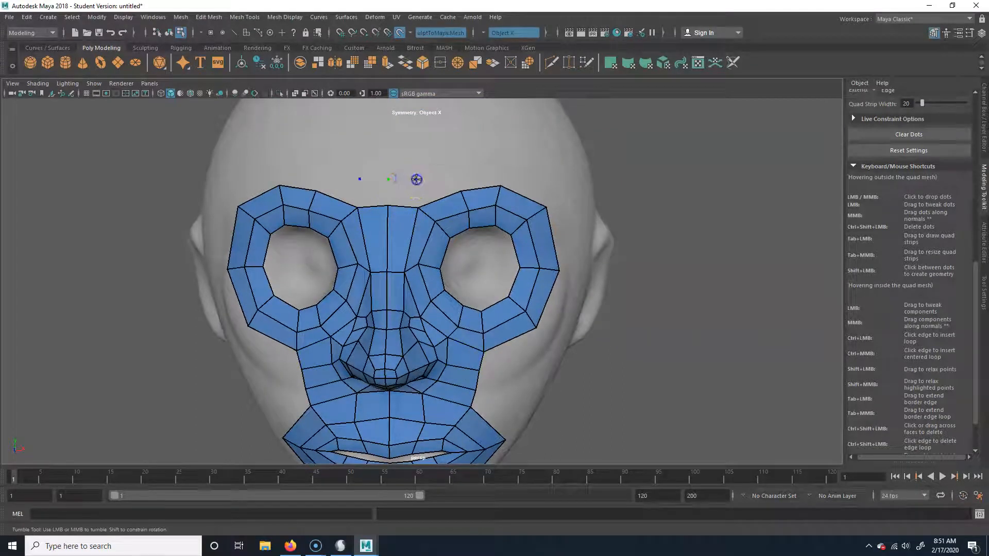
{"action": "left_click", "coordinate": [400, 197], "text": "shift"}
{"action": "left_click", "coordinate": [466, 180]}
{"action": "left_click", "coordinate": [446, 190], "text": "shift"}
{"action": "left_click_drag", "start_coordinate": [503, 170], "coordinate": [481, 175], "text": "shift"}
{"action": "left_click", "coordinate": [545, 177]}
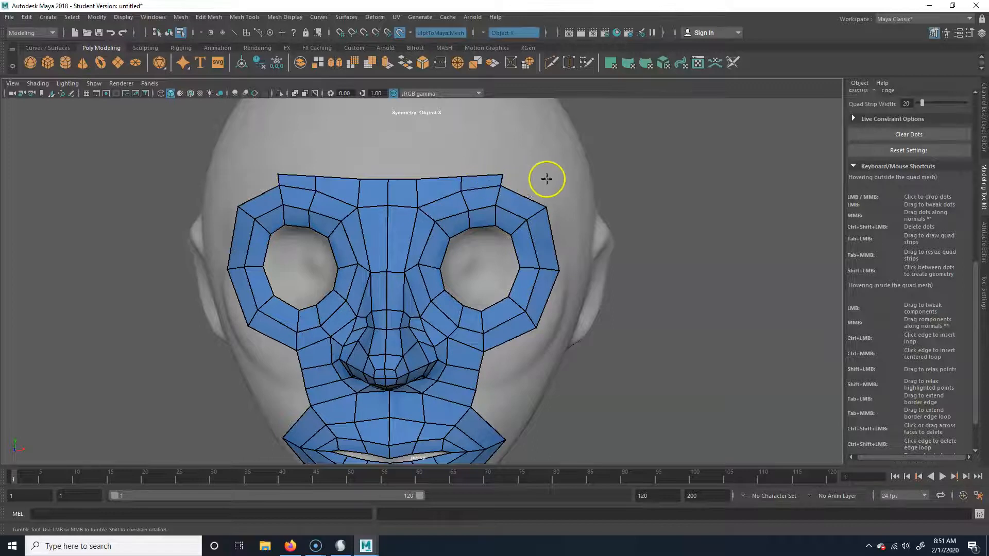
{"action": "left_click", "coordinate": [525, 187], "text": "shift"}
Raise the upper vertices of the brow row to make its quads taller
{"action": "mouse_move", "coordinate": [405, 179]}
{"action": "left_mouse_down"}
{"action": "mouse_move", "coordinate": [403, 170]}
{"action": "mouse_move", "coordinate": [483, 160]}
{"action": "left_mouse_up"}
{"action": "left_click_drag", "start_coordinate": [547, 176], "coordinate": [544, 168]}
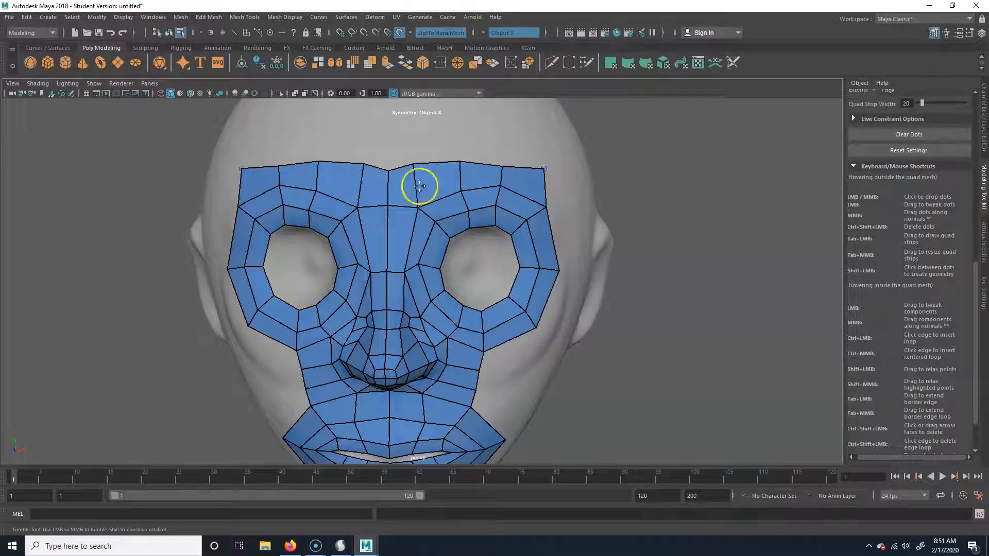
{"action": "left_click_drag", "start_coordinate": [385, 169], "coordinate": [354, 162], "text": "shift"}
Add mirrored quads on the cheeks between the area beside the nose and the mouth corners
{"action": "scroll", "coordinate": [353, 162], "scroll_direction": "down", "scroll_amount": 3}
{"action": "left_click_drag", "start_coordinate": [530, 322], "coordinate": [450, 335], "text": "alt"}
{"action": "middle_click_drag", "start_coordinate": [450, 335], "coordinate": [439, 296], "text": "alt"}
{"action": "left_click", "coordinate": [441, 277]}
{"action": "left_click", "coordinate": [418, 268], "text": "shift"}
{"action": "left_click", "coordinate": [437, 296]}
{"action": "left_click", "coordinate": [420, 287], "text": "shift"}
{"action": "left_click", "coordinate": [430, 315], "text": "shift"}
Place mirrored dots below the mouth and fill another row of quads around the chin from both mouth corners
{"action": "mouse_move", "coordinate": [446, 343]}
{"action": "left_mouse_down", "text": "alt"}
{"action": "mouse_move", "coordinate": [463, 346]}
{"action": "mouse_move", "coordinate": [447, 360]}
{"action": "mouse_move", "coordinate": [463, 348]}
{"action": "left_mouse_up", "text": "alt"}
{"action": "middle_click_drag", "start_coordinate": [463, 348], "coordinate": [454, 321], "text": "alt"}
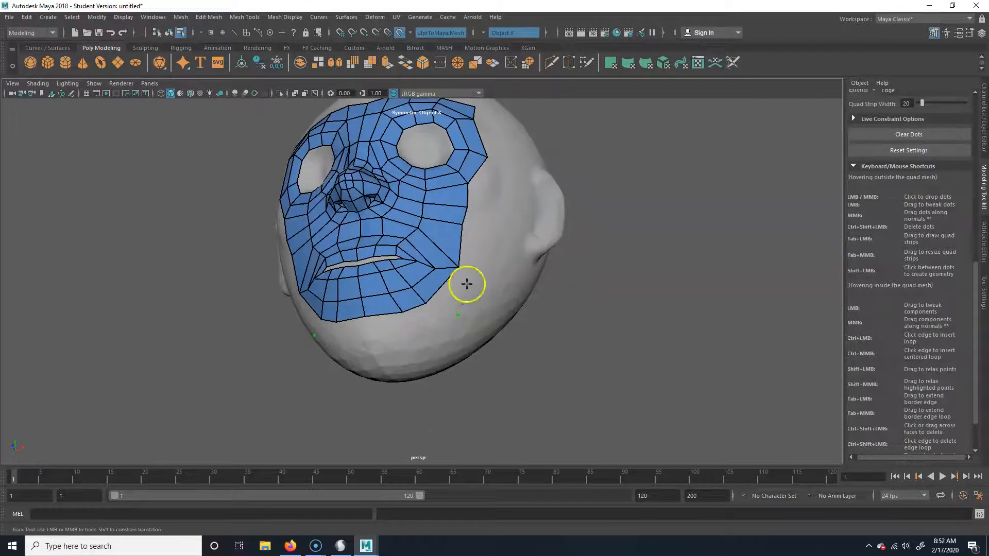
{"action": "left_click", "coordinate": [450, 320]}
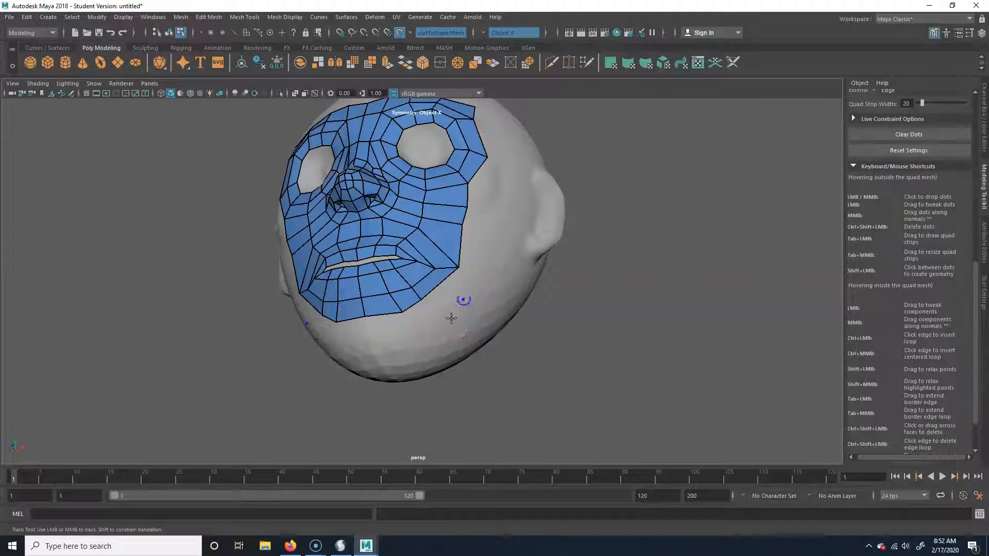
{"action": "left_click", "coordinate": [446, 315], "text": "shift"}
{"action": "left_click", "coordinate": [408, 336]}
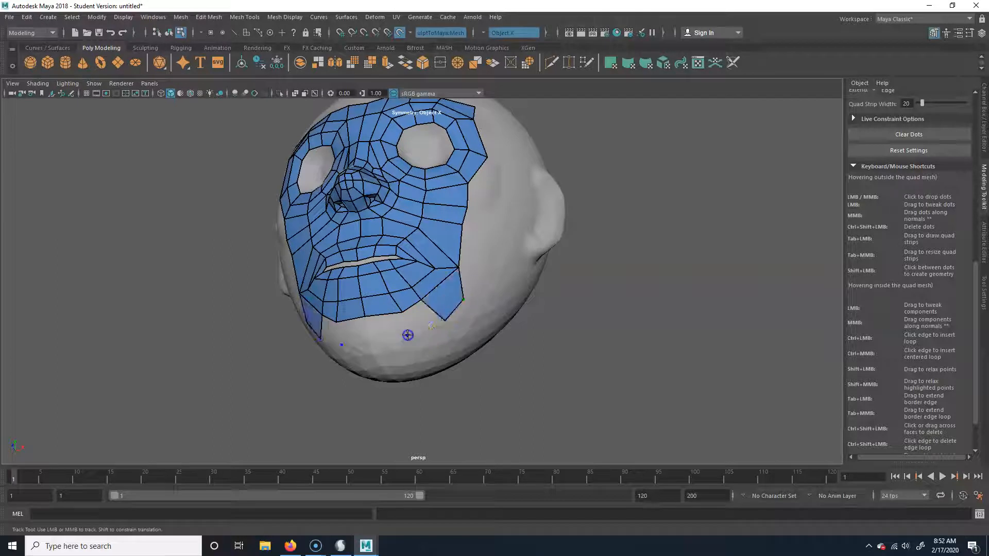
{"action": "left_click", "coordinate": [375, 330], "text": "shift"}
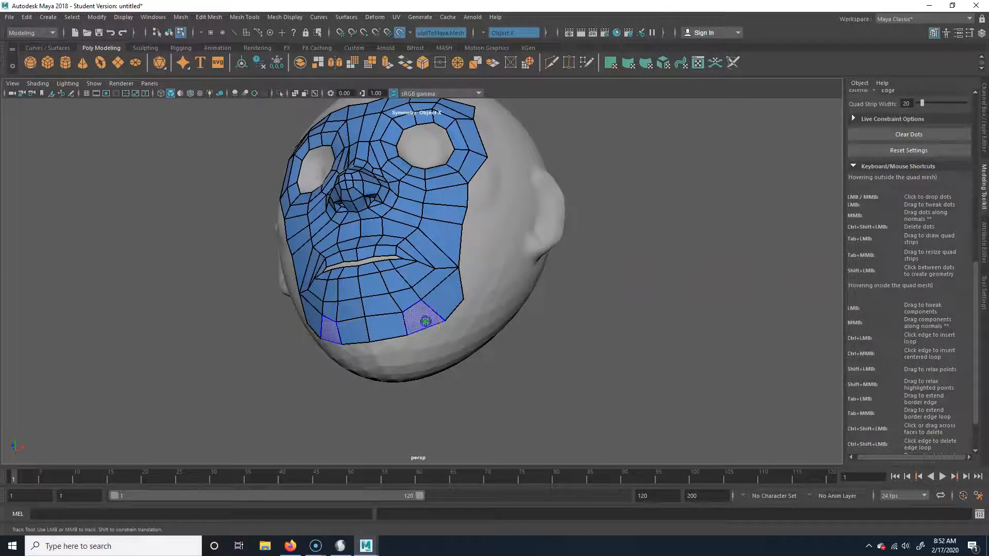
Add a mirrored column of quads down the outer cheeks from the eye rings to the jaw
{"action": "left_click_drag", "start_coordinate": [485, 326], "coordinate": [478, 172], "text": "alt"}
{"action": "left_click", "coordinate": [487, 210]}
{"action": "left_click", "coordinate": [480, 192], "text": "shift"}
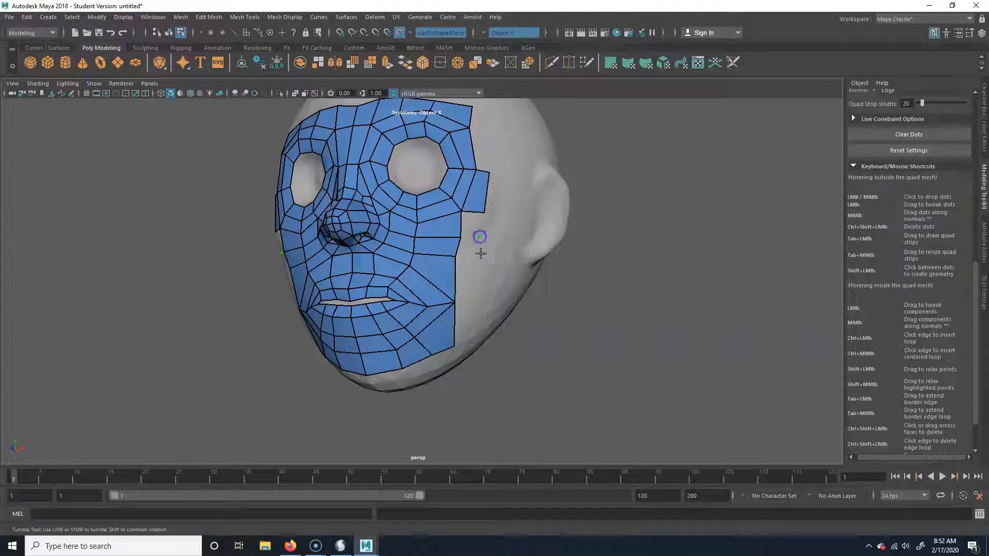
{"action": "left_click", "coordinate": [479, 302]}
{"action": "left_click", "coordinate": [475, 339]}
{"action": "left_click", "coordinate": [468, 251], "text": "shift"}
{"action": "left_click", "coordinate": [469, 278], "text": "shift"}
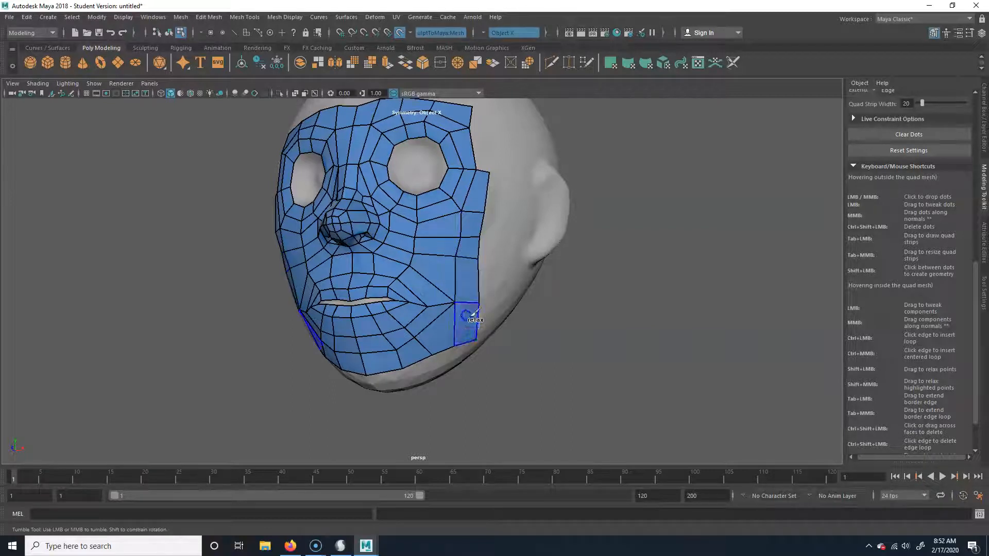
Extend the outer column with mirrored quads beside the eyes up to the brow row
{"action": "left_click_drag", "start_coordinate": [473, 294], "coordinate": [486, 295], "text": "alt"}
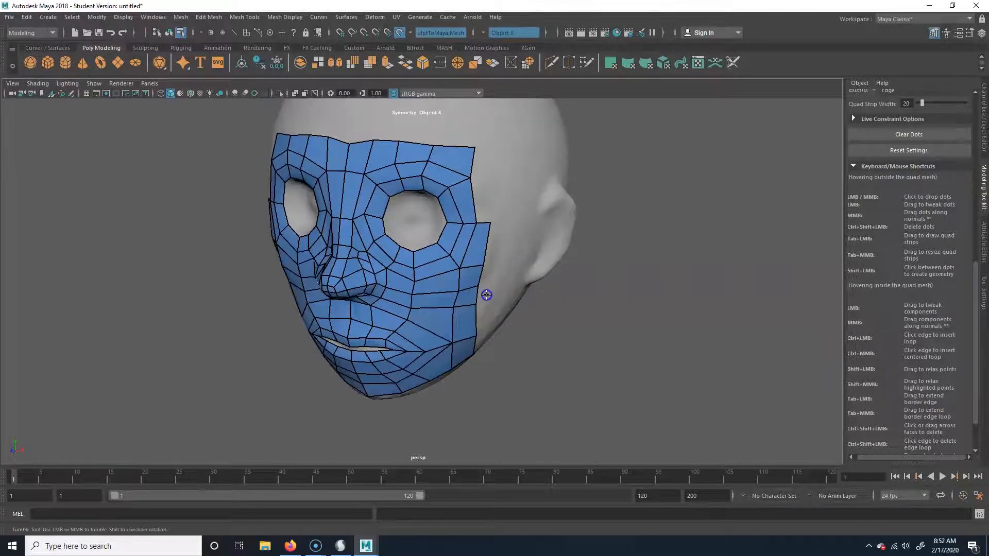
{"action": "left_click", "coordinate": [481, 173], "text": "shift"}
{"action": "left_click_drag", "start_coordinate": [483, 192], "coordinate": [435, 280], "text": "alt"}
{"action": "left_click_drag", "start_coordinate": [541, 287], "coordinate": [472, 300], "text": "alt"}
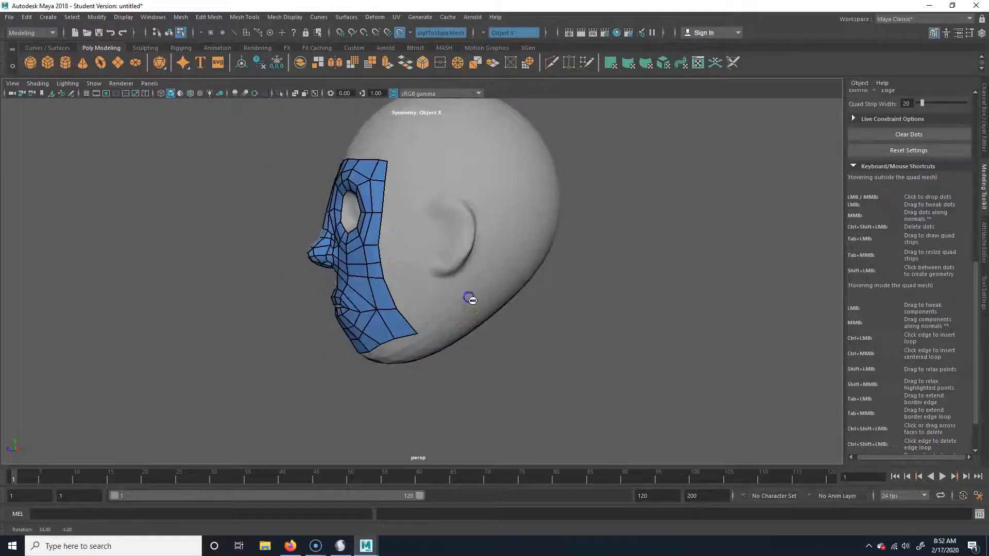
{"action": "left_click_drag", "start_coordinate": [417, 332], "coordinate": [484, 360]}
{"action": "left_click_drag", "start_coordinate": [336, 278], "coordinate": [540, 357], "text": "alt"}
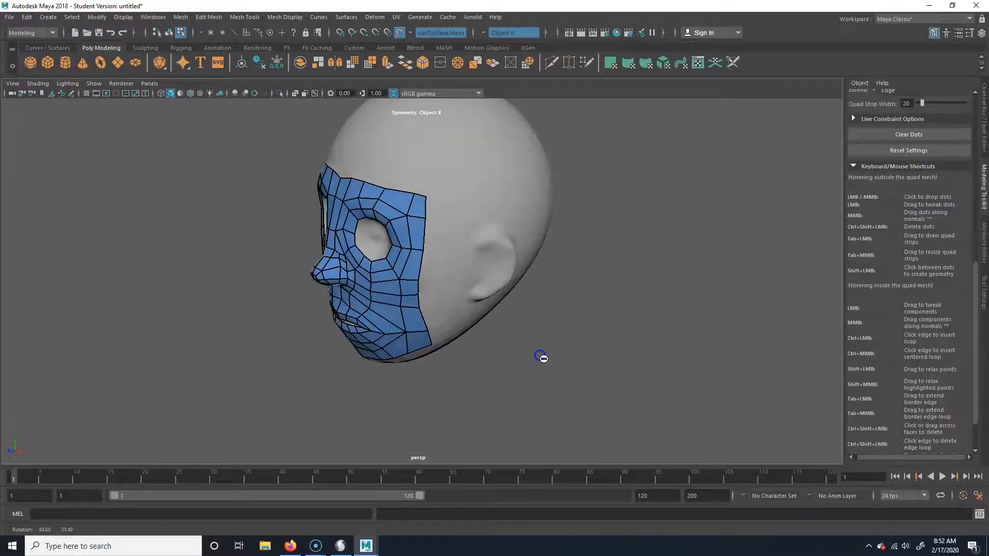
Create a polygon cube and isolate it in the viewport
{"action": "left_click", "coordinate": [47, 64]}
{"action": "key", "text": "ctrl+z"}
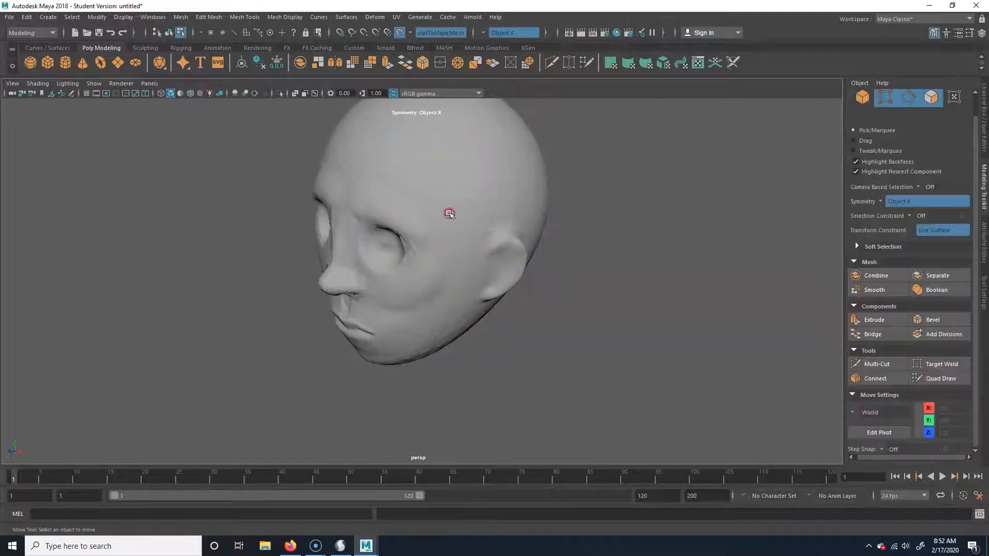
{"action": "left_click", "coordinate": [454, 209]}
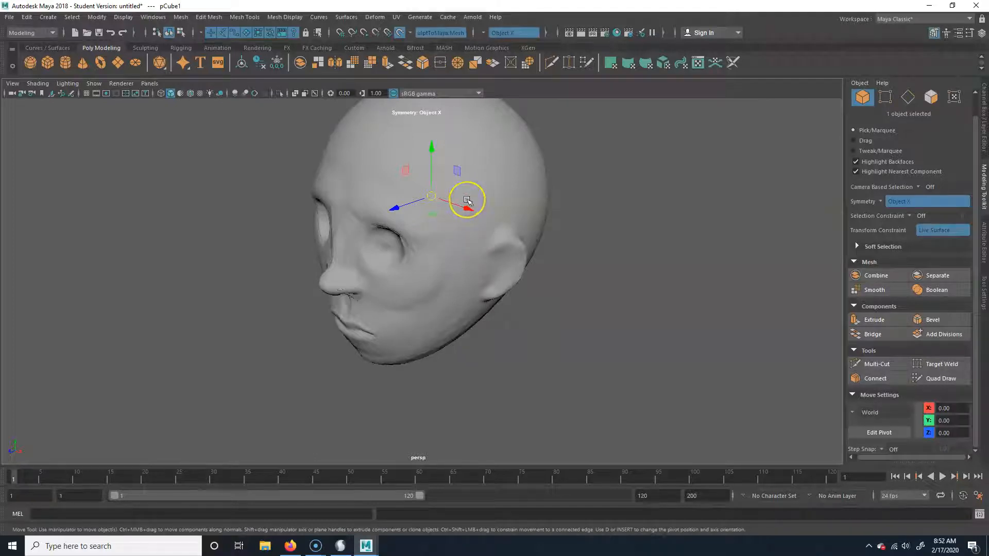
{"action": "key", "text": "ctrl+1"}
{"action": "middle_click_drag", "start_coordinate": [467, 198], "coordinate": [437, 307], "text": "alt"}
{"action": "left_click_drag", "start_coordinate": [470, 320], "coordinate": [486, 313], "text": "alt"}
{"action": "scroll", "coordinate": [450, 331], "scroll_direction": "up", "scroll_amount": 3}
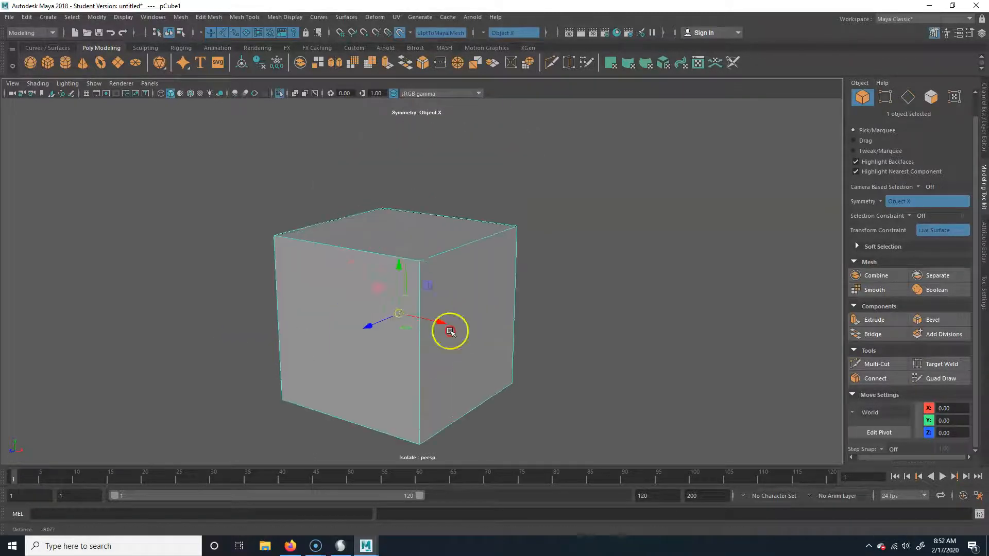
Select individual faces of the isolated cube from different angles
{"action": "middle_click_drag", "start_coordinate": [450, 331], "coordinate": [488, 322], "text": "alt"}
{"action": "right_click_drag", "start_coordinate": [310, 282], "coordinate": [309, 353]}
{"action": "left_click", "coordinate": [386, 273]}
{"action": "left_click_drag", "start_coordinate": [562, 399], "coordinate": [492, 400], "text": "alt"}
{"action": "left_click", "coordinate": [474, 273]}
{"action": "left_click_drag", "start_coordinate": [487, 322], "coordinate": [360, 353], "text": "alt"}
{"action": "left_click", "coordinate": [393, 265]}
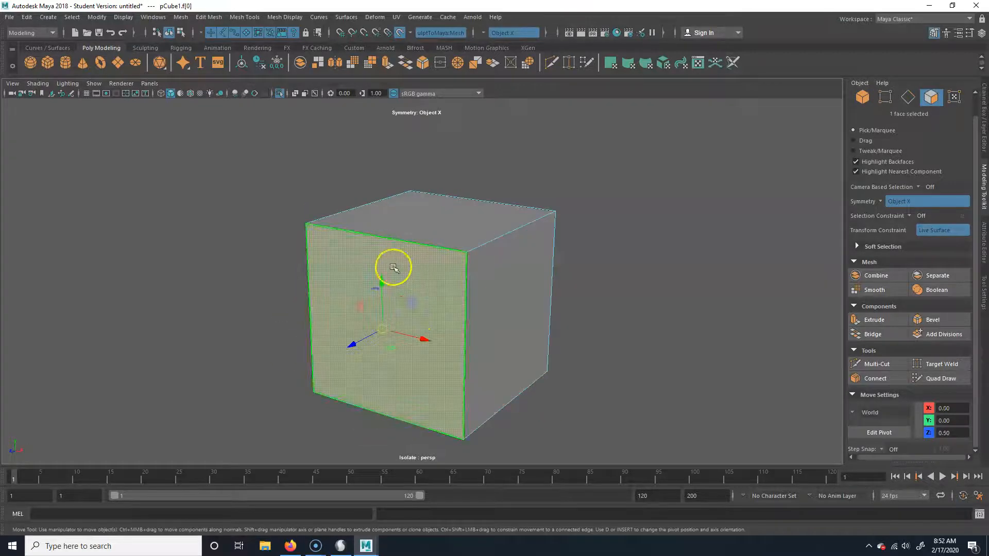
Delete the bottom face of the cube
{"action": "left_click_drag", "start_coordinate": [689, 372], "coordinate": [488, 373], "text": "alt"}
{"action": "left_click", "coordinate": [420, 309]}
{"action": "left_click_drag", "start_coordinate": [343, 313], "coordinate": [388, 385], "text": "alt"}
{"action": "left_click_drag", "start_coordinate": [399, 416], "coordinate": [470, 305], "text": "alt"}
{"action": "left_click", "coordinate": [430, 360]}
{"action": "key", "text": "Delete"}
Delete the whole practice cube and show the rest of the scene again
{"action": "left_click_drag", "start_coordinate": [430, 360], "coordinate": [470, 364], "text": "alt"}
{"action": "key", "text": "F8"}
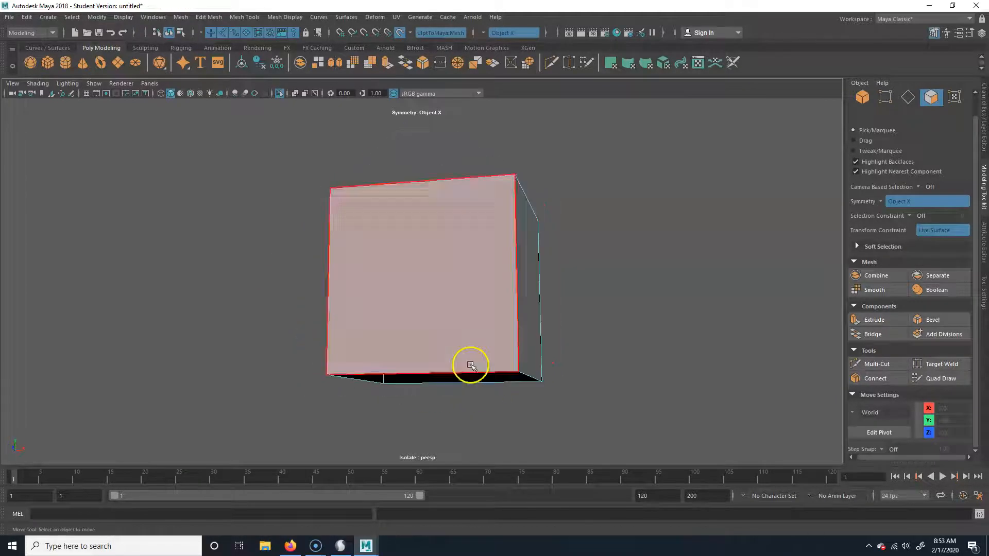
{"action": "left_click", "coordinate": [478, 328]}
{"action": "key", "text": "Delete"}
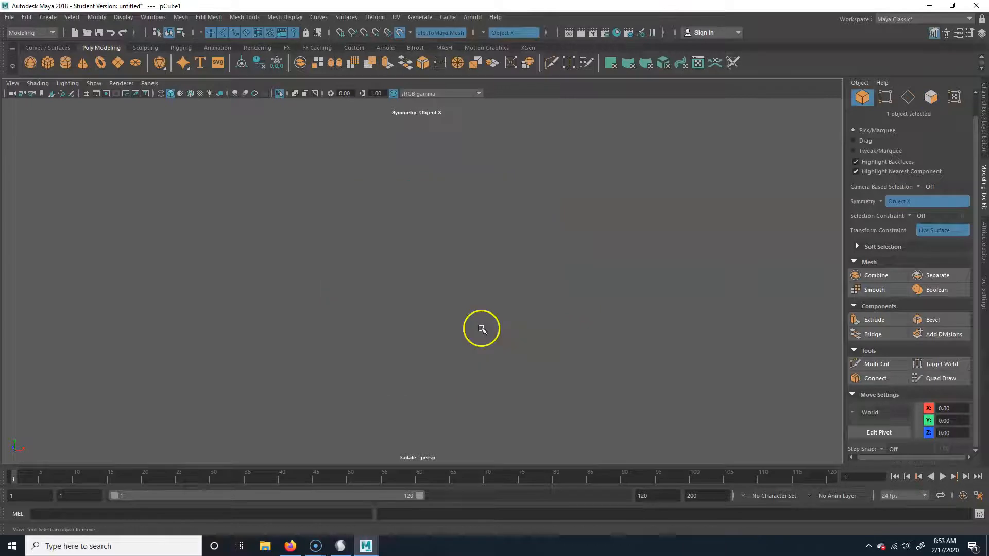
{"action": "key", "text": "ctrl+1"}
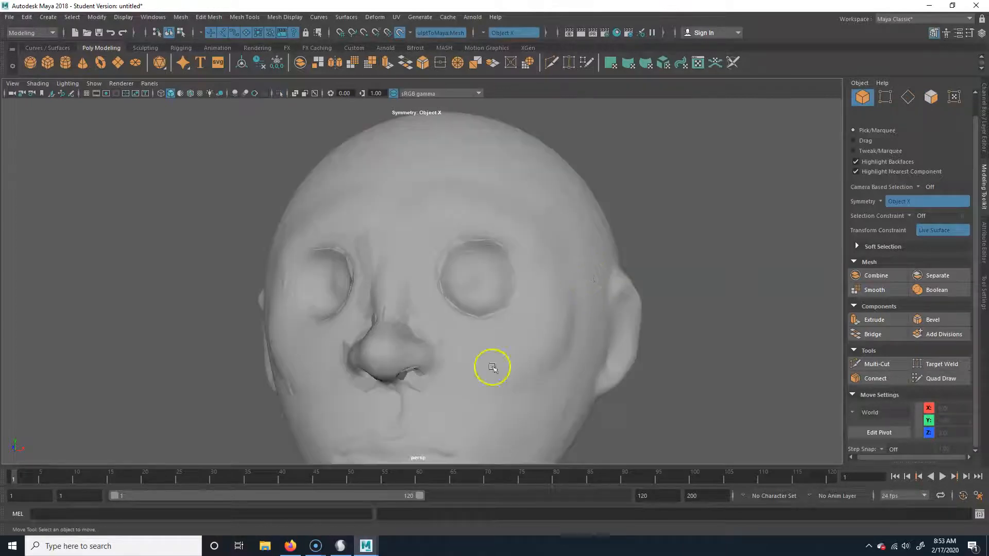
Select the retopologized face mesh over the sculpted head and turn off the live surface
{"action": "left_click", "coordinate": [442, 283]}
{"action": "left_click", "coordinate": [688, 277]}
{"action": "left_click_drag", "start_coordinate": [691, 374], "coordinate": [537, 286], "text": "alt"}
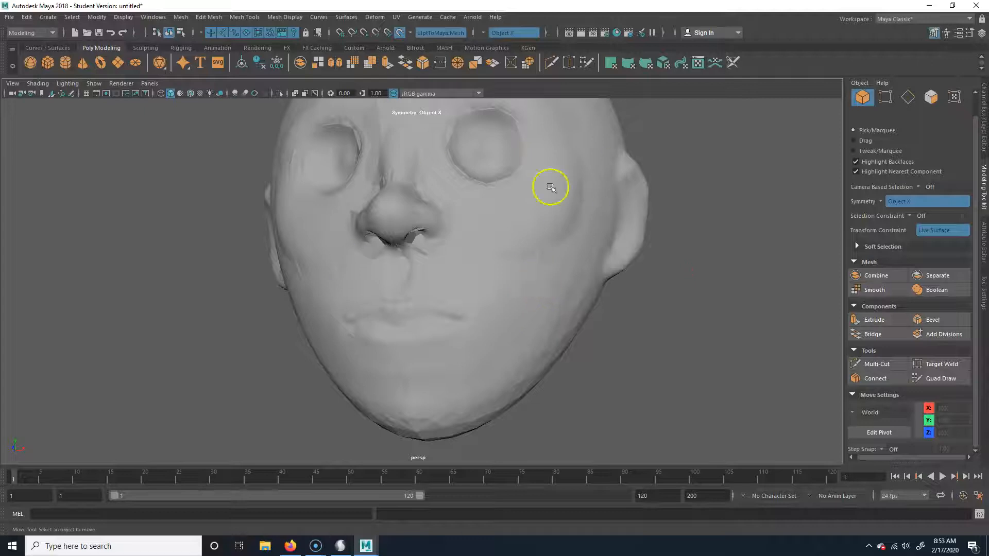
{"action": "key", "text": "["}
{"action": "right_click", "coordinate": [489, 216]}
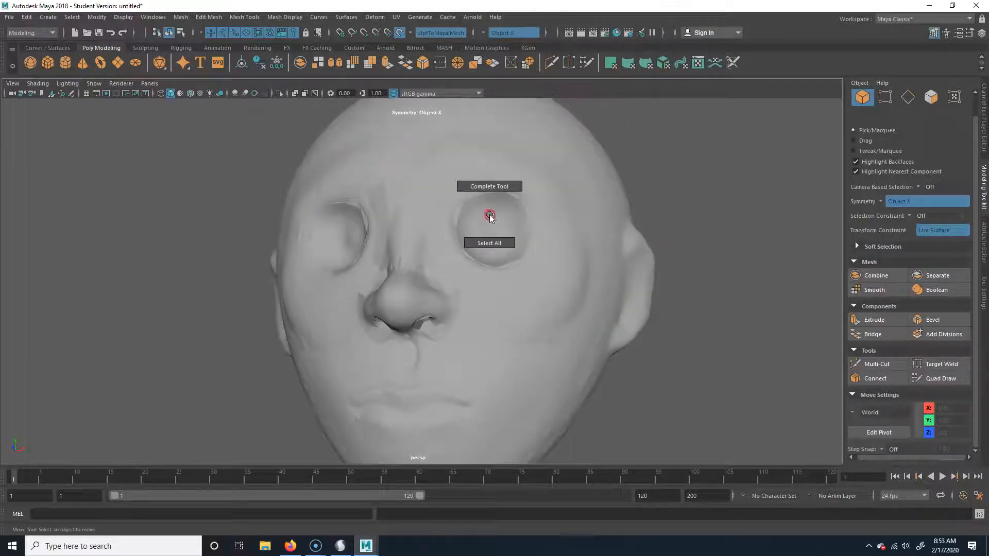
{"action": "left_click", "coordinate": [446, 225]}
{"action": "right_click_drag", "start_coordinate": [448, 226], "coordinate": [493, 203]}
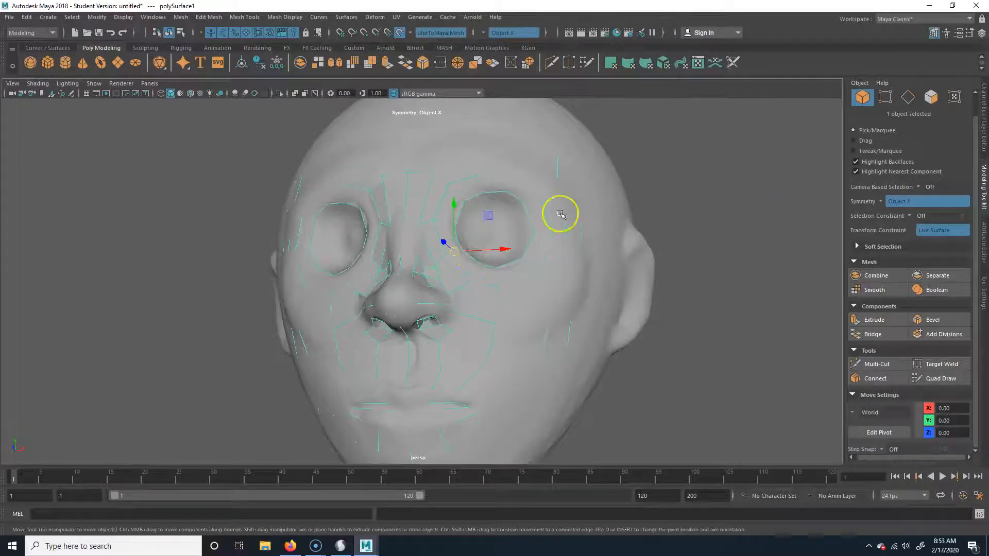
{"action": "left_click", "coordinate": [401, 33]}
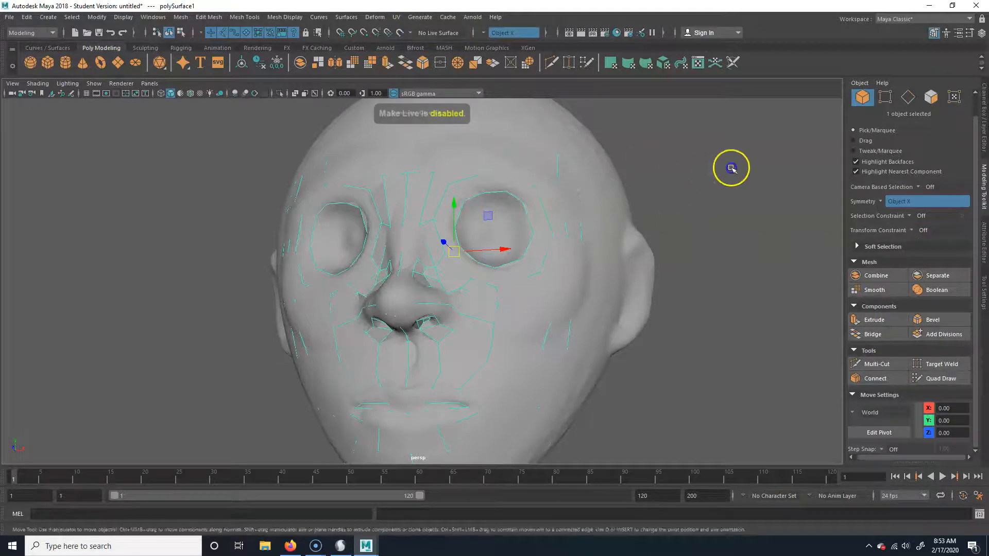
Make the sculpted head the live surface again and start Quad Draw on the retopologized face mesh
{"action": "left_click", "coordinate": [616, 196]}
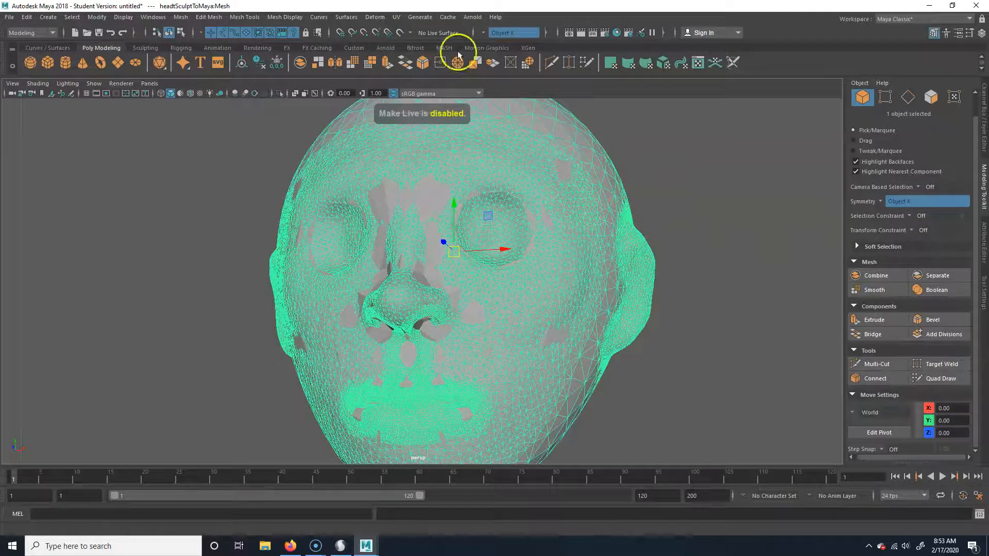
{"action": "left_click", "coordinate": [400, 32]}
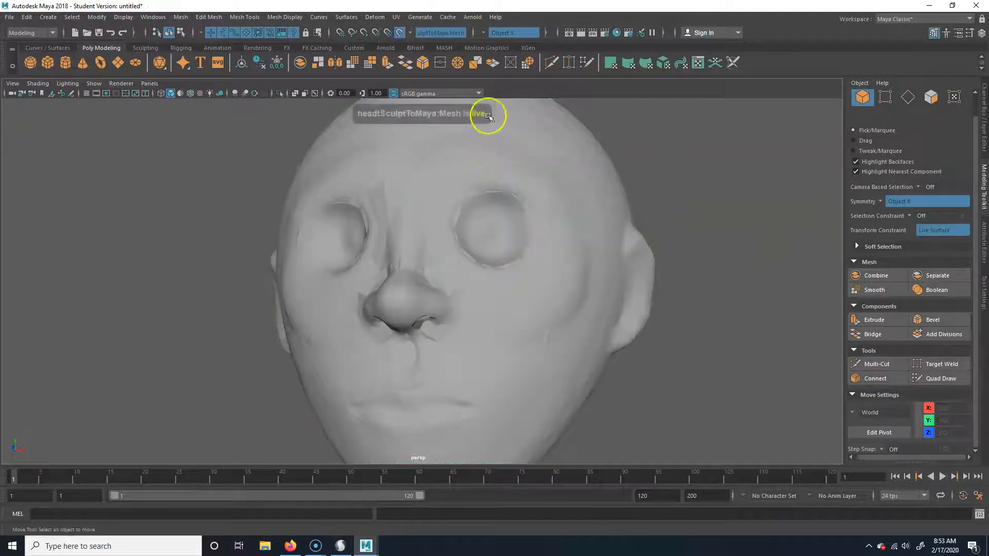
{"action": "left_click", "coordinate": [461, 210]}
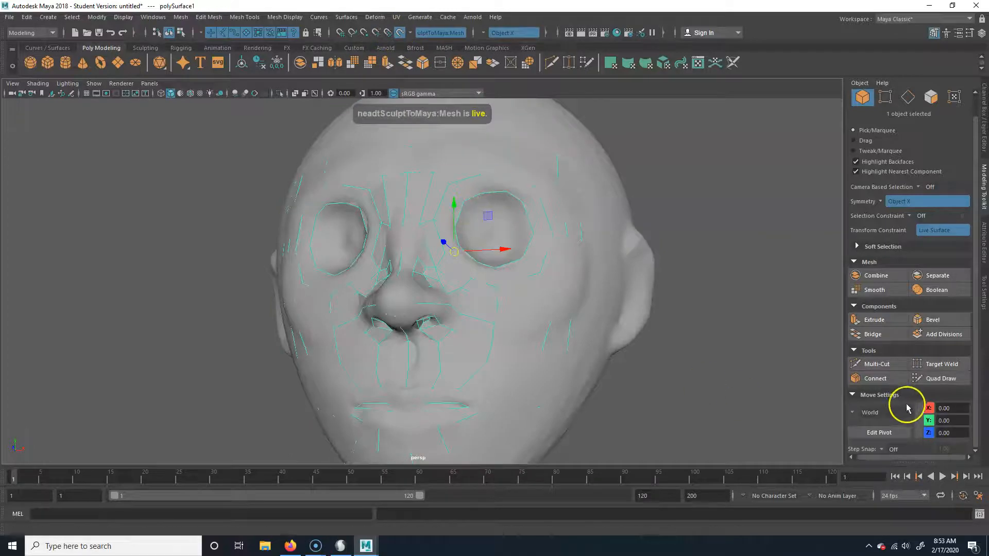
{"action": "left_click", "coordinate": [927, 379]}
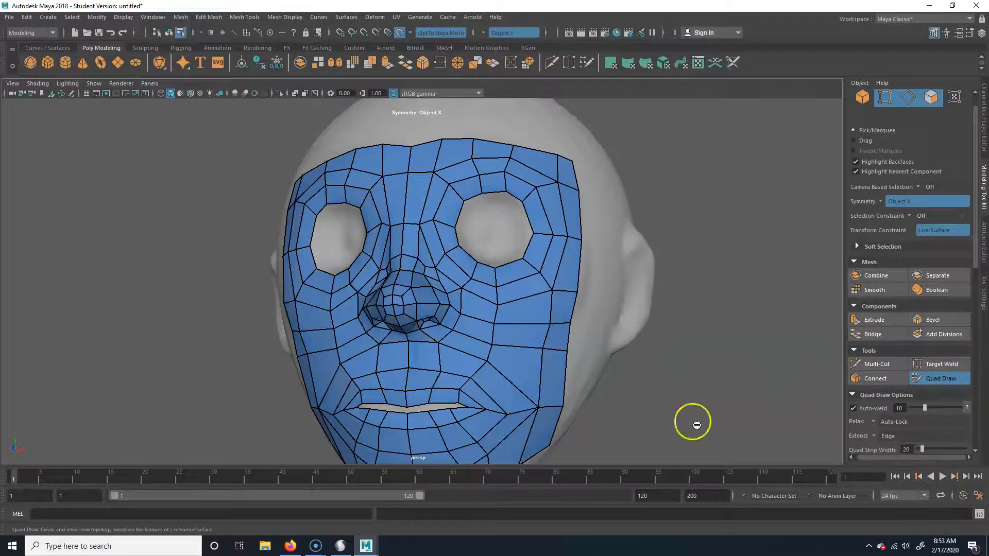
Inspect the retopologized face mesh on the head from the side, front and three-quarter views
{"action": "right_click_drag", "start_coordinate": [694, 422], "coordinate": [497, 326], "text": "alt"}
{"action": "left_click_drag", "start_coordinate": [637, 363], "coordinate": [444, 364], "text": "alt"}
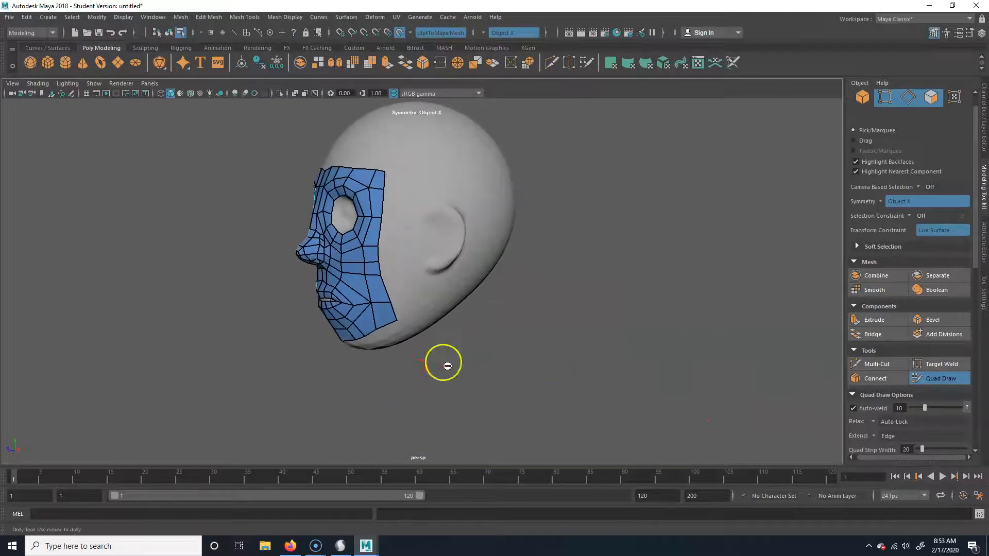
{"action": "right_click_drag", "start_coordinate": [444, 364], "coordinate": [485, 358], "text": "alt"}
{"action": "left_click_drag", "start_coordinate": [434, 348], "coordinate": [550, 361], "text": "alt"}
{"action": "middle_click_drag", "start_coordinate": [537, 328], "coordinate": [501, 375], "text": "alt"}
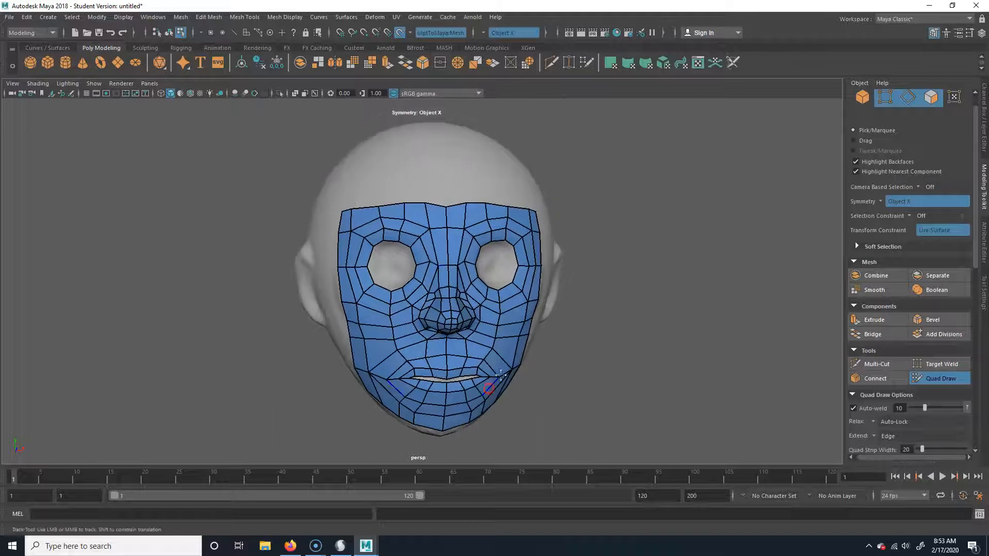
{"action": "mouse_move", "coordinate": [530, 405]}
{"action": "left_mouse_down", "text": "alt"}
{"action": "mouse_move", "coordinate": [461, 403]}
{"action": "mouse_move", "coordinate": [640, 399]}
{"action": "mouse_move", "coordinate": [528, 409]}
{"action": "left_mouse_up", "text": "alt"}
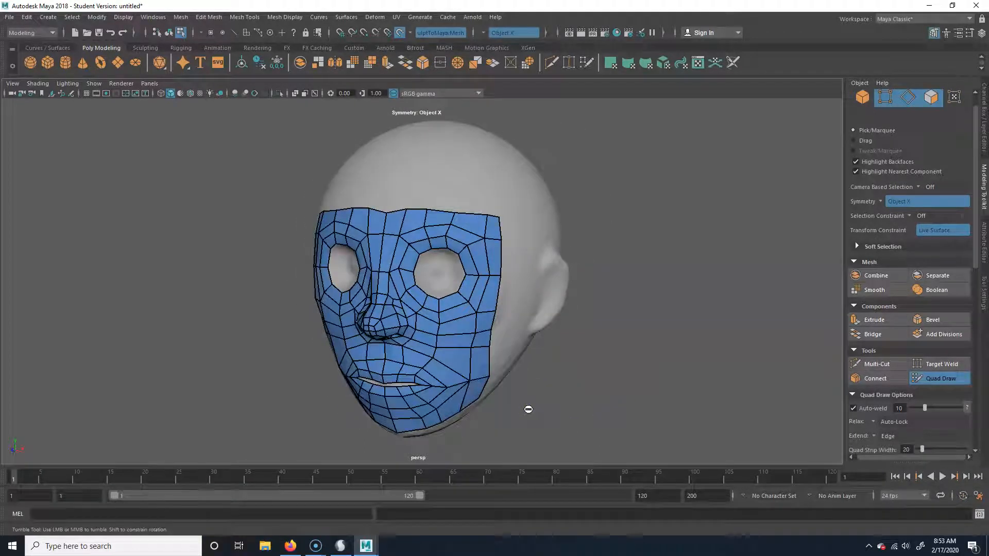